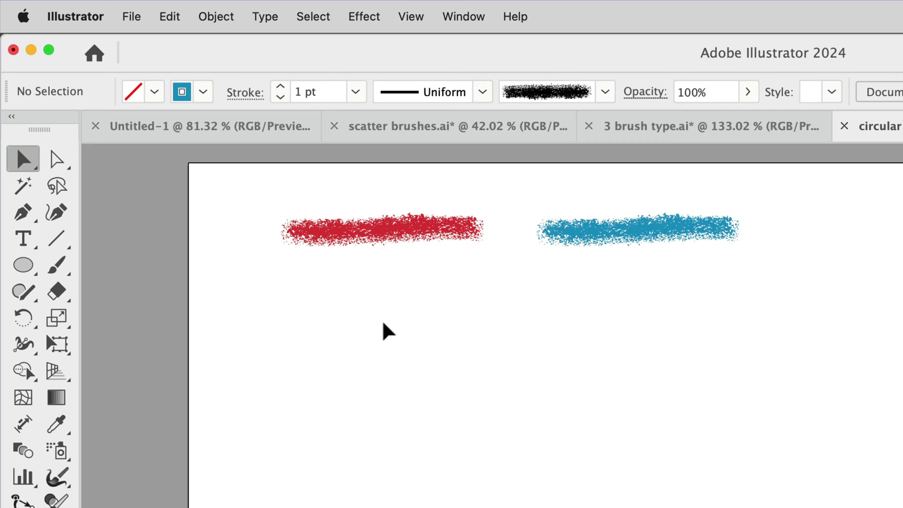
- Select the red chalk stroke so its red chalk-brush style becomes current
click(728, 232)
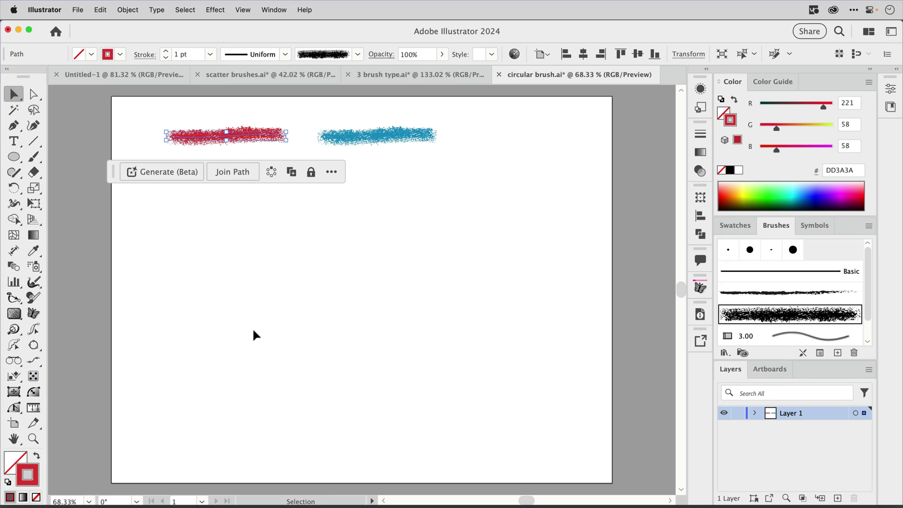
- Draw a large circle below the blue stroke with the Ellipse tool, then deselect it
click(14, 157)
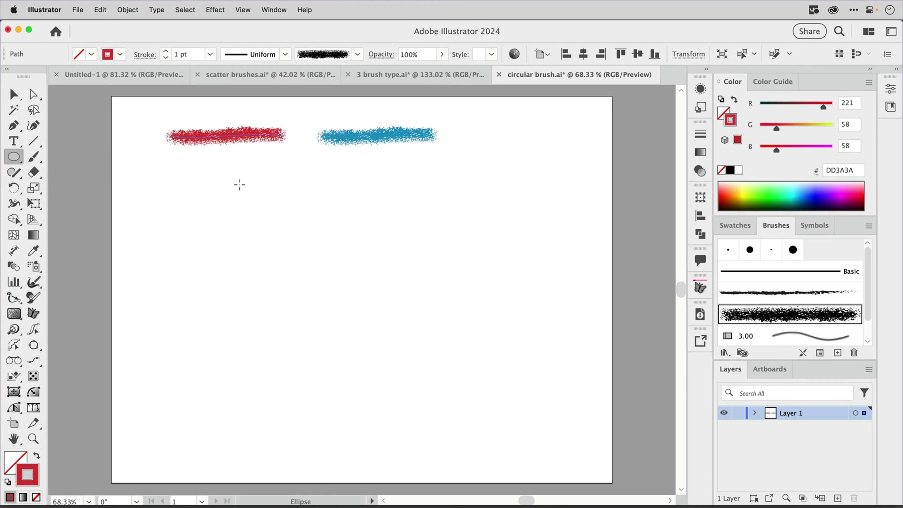
mouse_move(322, 200)
mouse_down()
mouse_move(328, 221)
mouse_move(523, 426)
mouse_up()
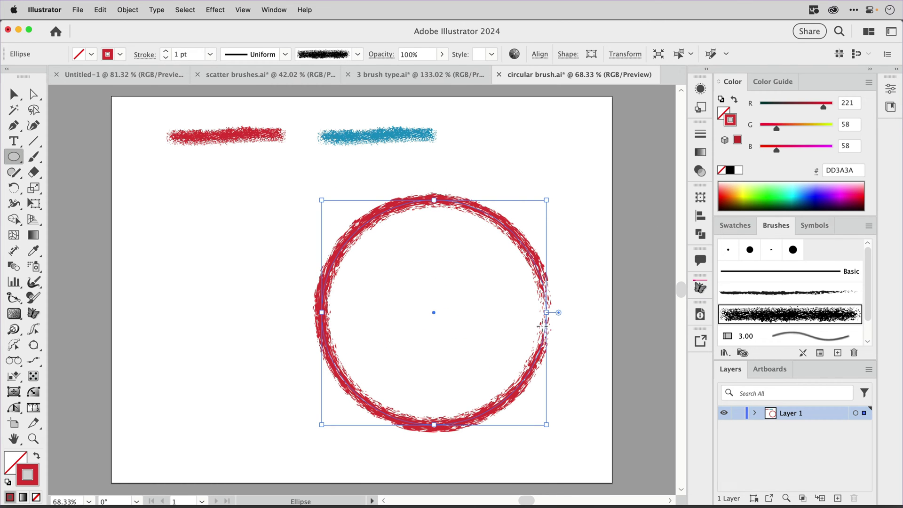
key(v)
click(590, 336)
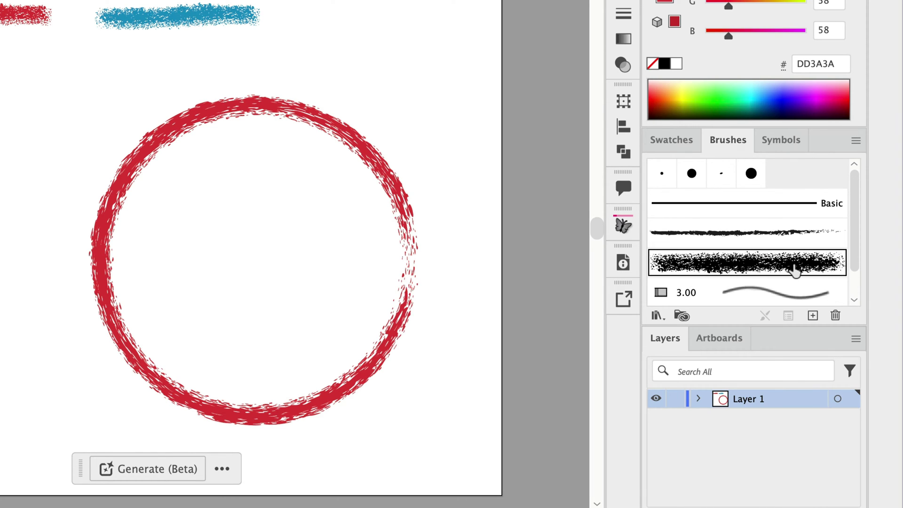
- Duplicate the chalk brush, apply the copy to the circle, and shrink and shift the circle right
drag(795, 270, 814, 315)
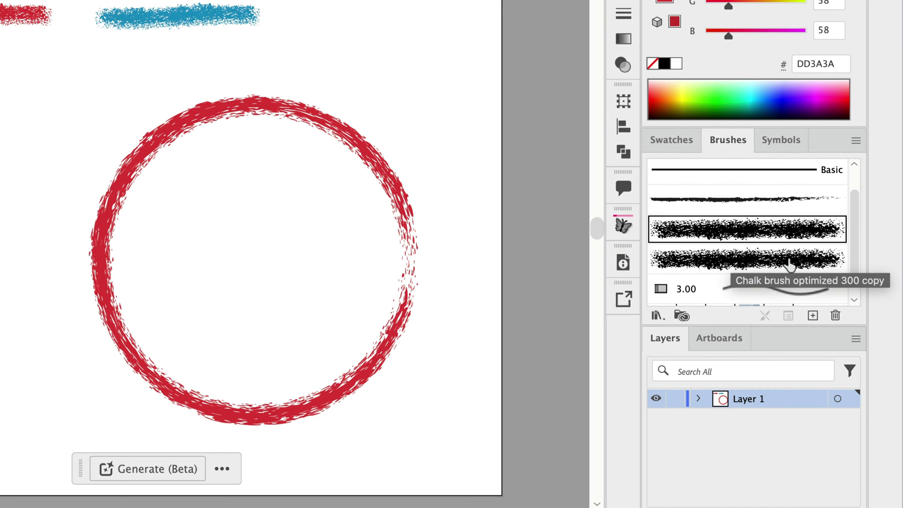
click(382, 372)
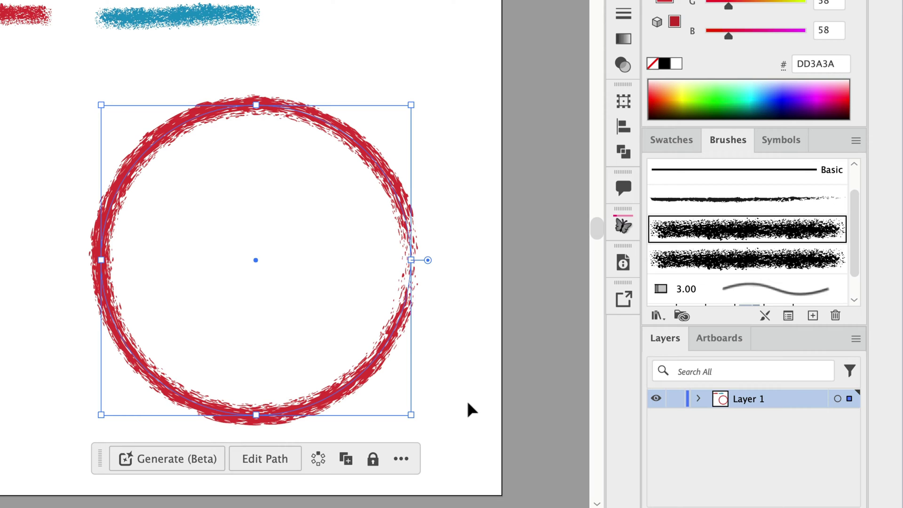
mouse_move(100, 415)
mouse_down()
mouse_move(162, 337)
mouse_move(192, 323)
mouse_up()
click(753, 263)
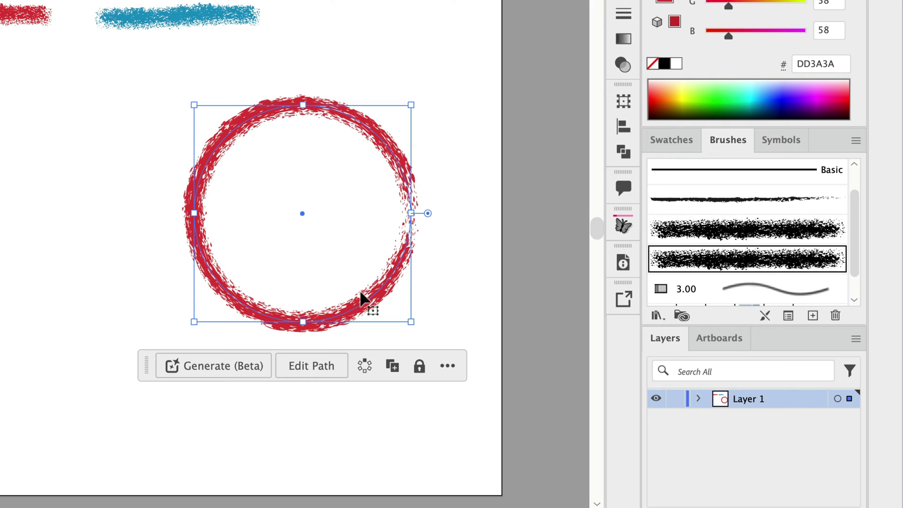
mouse_move(355, 309)
mouse_down()
mouse_move(407, 301)
mouse_move(402, 306)
mouse_up()
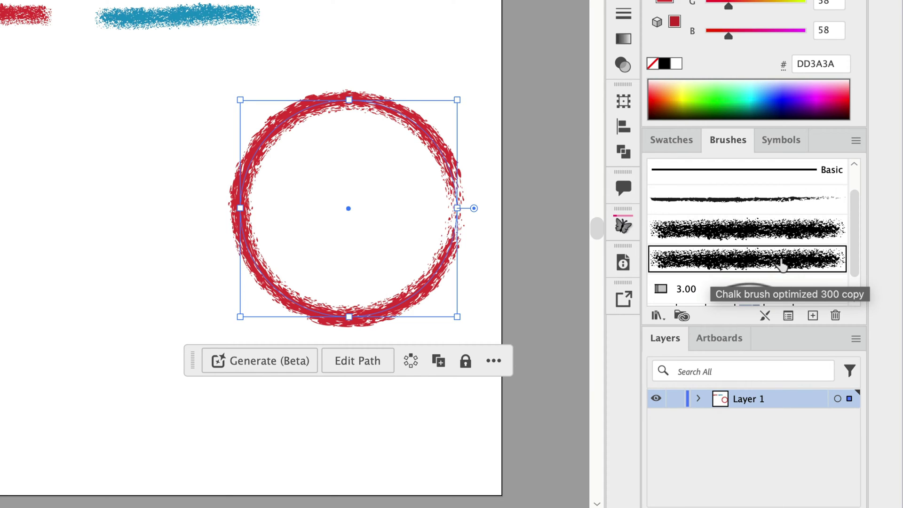
- Place the copied brush's artwork on the artboard as a black stroke and zoom in on it
mouse_move(781, 264)
mouse_down()
mouse_move(230, 233)
mouse_move(0, 100)
mouse_move(0, 151)
mouse_up()
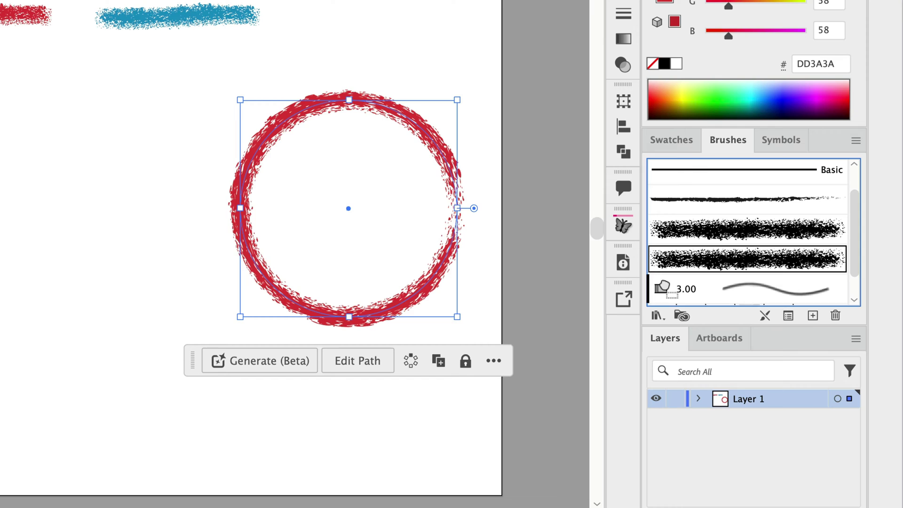
drag(242, 233, 242, 233)
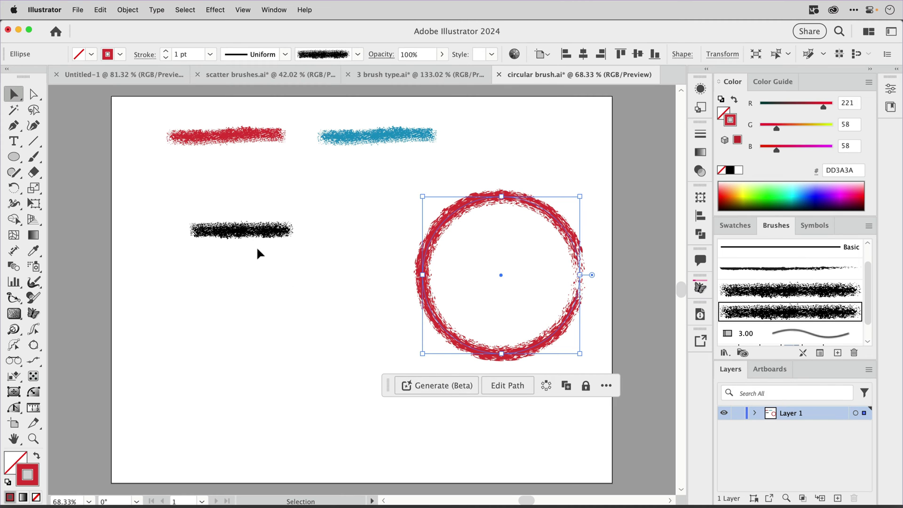
click(264, 281)
key(super+space)
mouse_move(264, 281)
mouse_down()
mouse_move(417, 269)
mouse_move(411, 343)
mouse_move(541, 393)
mouse_move(631, 386)
mouse_up()
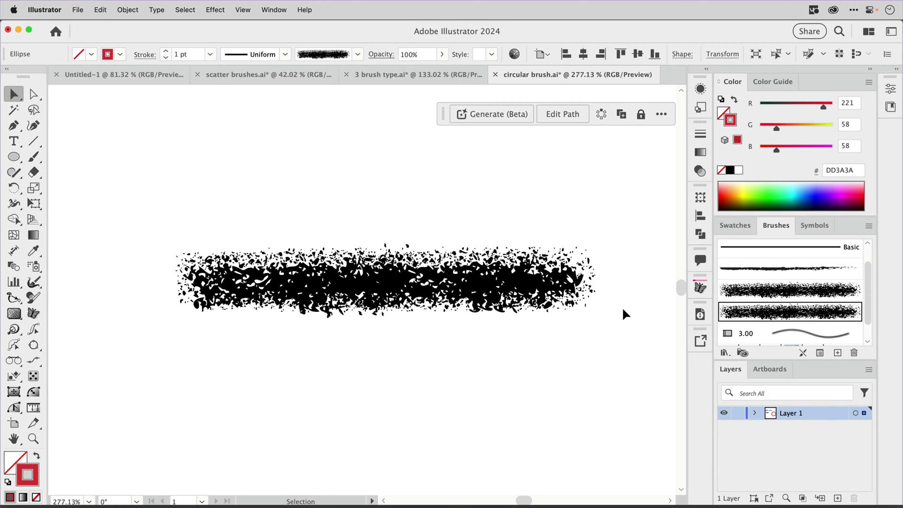
- Try erasing two vertical gaps through the black stroke, undoing each one
click(40, 175)
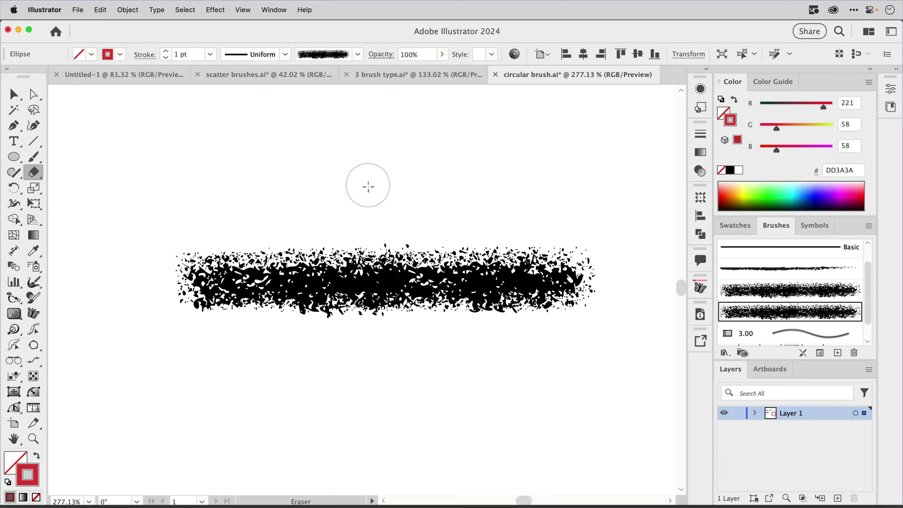
mouse_move(386, 179)
mouse_down()
mouse_move(427, 273)
mouse_move(395, 376)
mouse_up()
key(super+z)
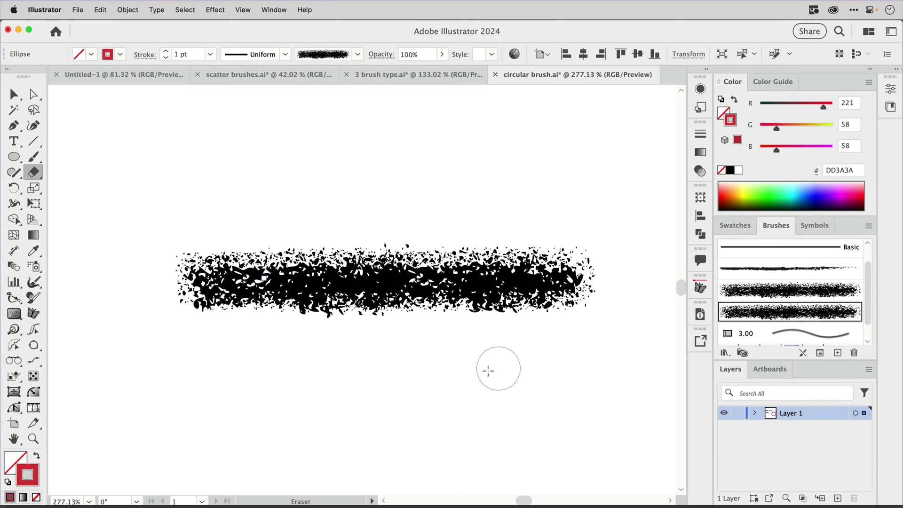
drag(400, 222, 394, 365)
key(super+z)
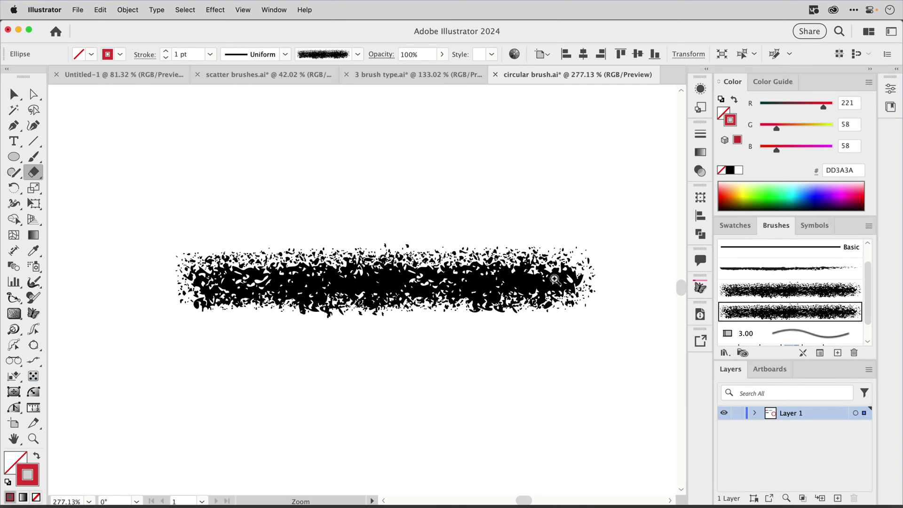
- Erase a trial notch from the circle's top right, undo it, and zoom back to the black artwork
scroll(406, 412, down, 5)
drag(508, 345, 269, 361)
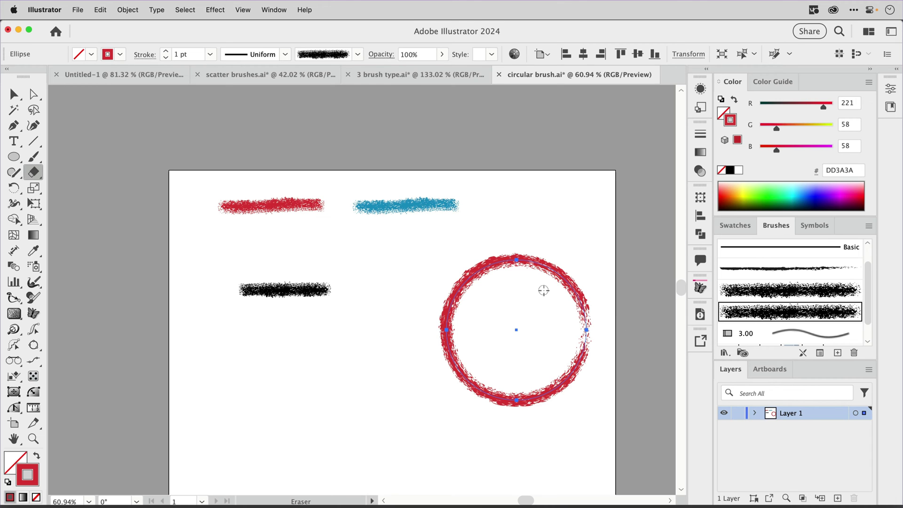
mouse_move(544, 290)
mouse_down()
mouse_move(551, 317)
mouse_move(540, 339)
mouse_up()
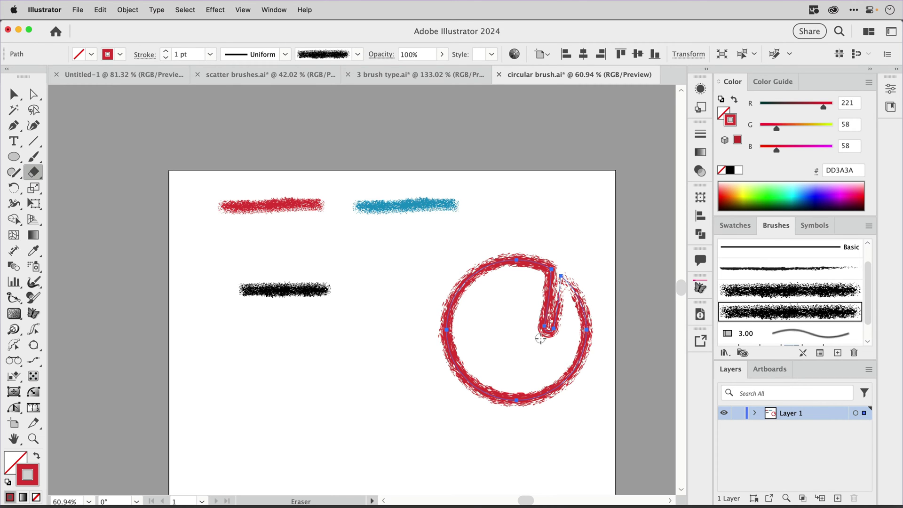
key(ctrl+z)
mouse_move(297, 355)
mouse_down()
mouse_move(393, 357)
mouse_move(405, 184)
mouse_move(480, 343)
mouse_move(521, 346)
mouse_move(510, 361)
mouse_up()
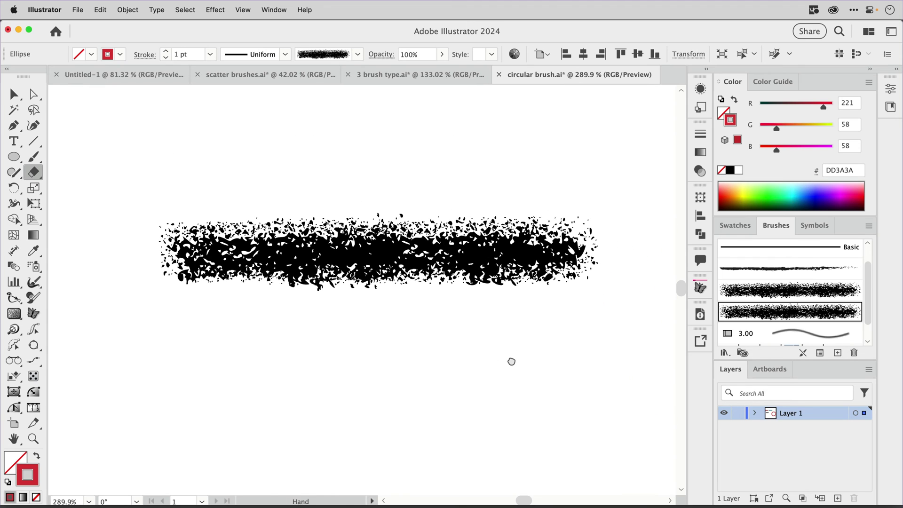
- With stroke set to None, erase the ragged left and right ends of the black stroke square
ctrl+click(477, 306)
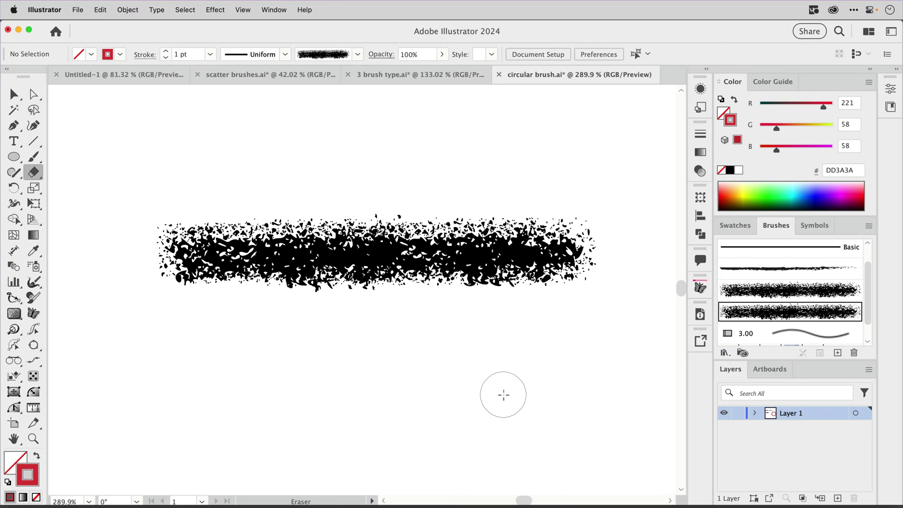
key(slash)
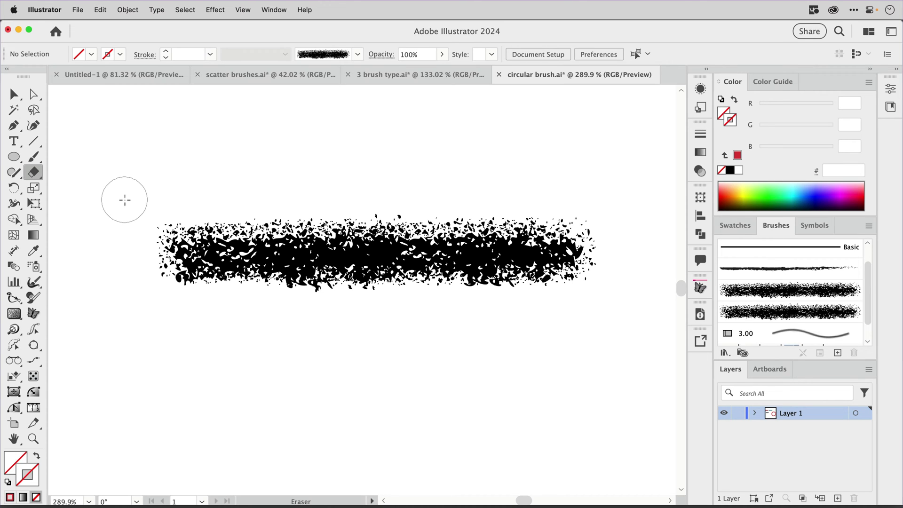
mouse_move(125, 191)
mouse_down()
mouse_move(162, 333)
mouse_move(207, 363)
mouse_up()
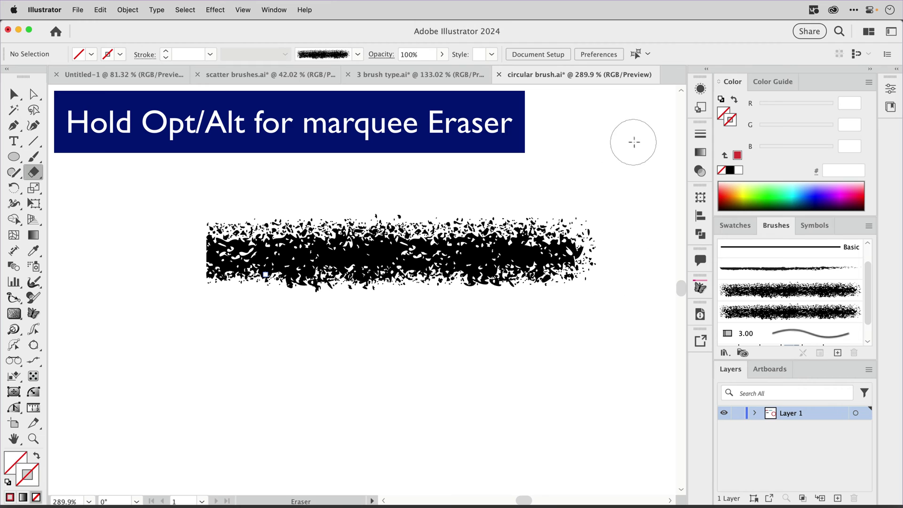
mouse_move(636, 144)
mouse_down()
mouse_move(611, 298)
mouse_move(551, 378)
mouse_up()
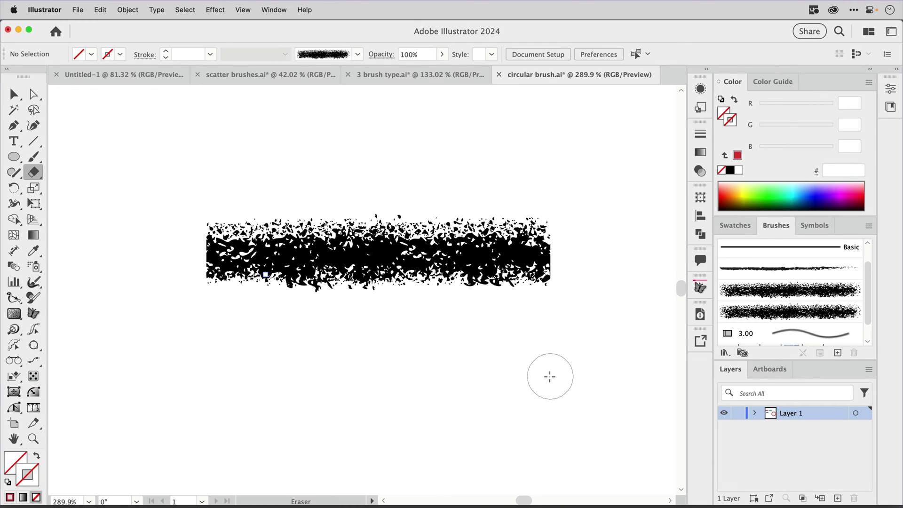
mouse_move(627, 154)
mouse_down()
mouse_move(554, 337)
mouse_move(531, 353)
mouse_up()
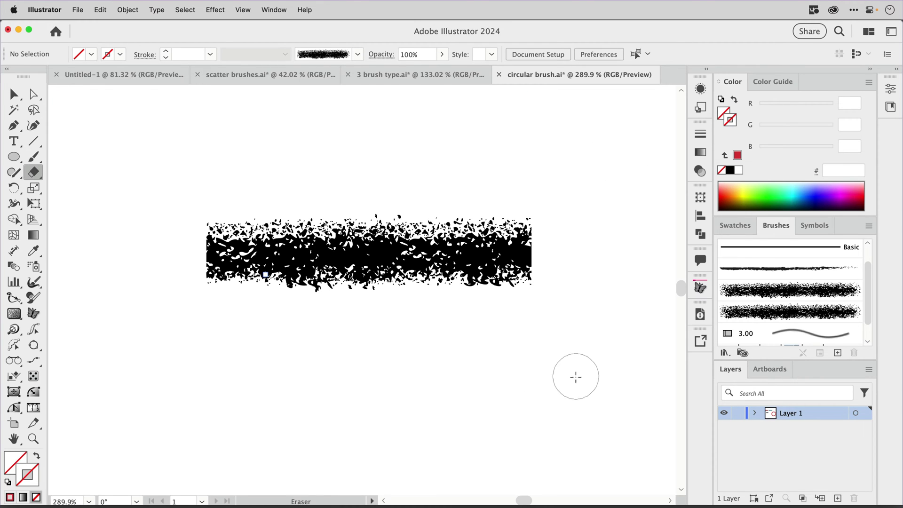
key(v)
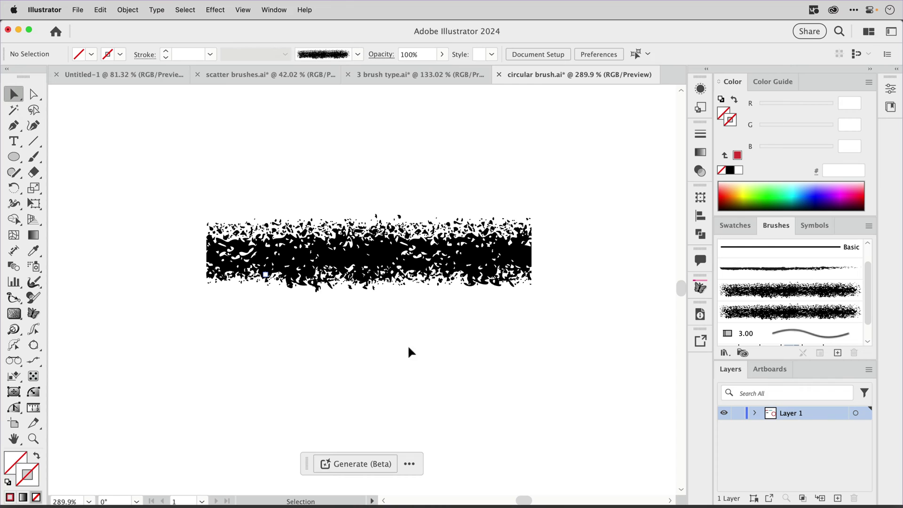
- Check the upper-half paths with Direct Selection, then select the whole trimmed chalk artwork group
click(404, 274)
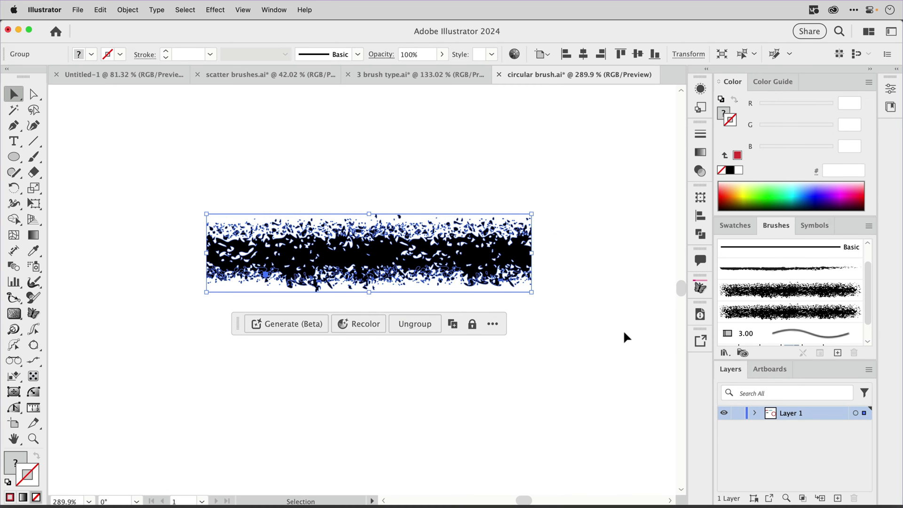
key(a)
click(291, 210)
drag(285, 198, 309, 218)
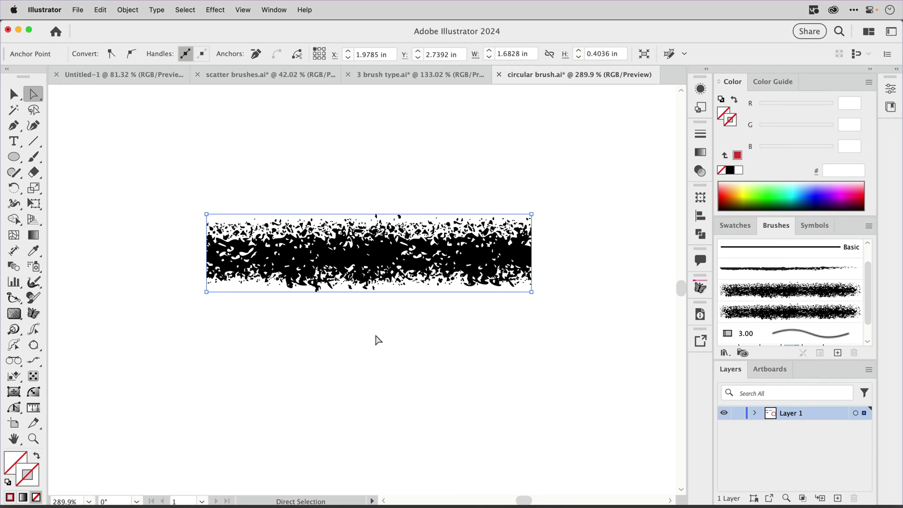
click(428, 332)
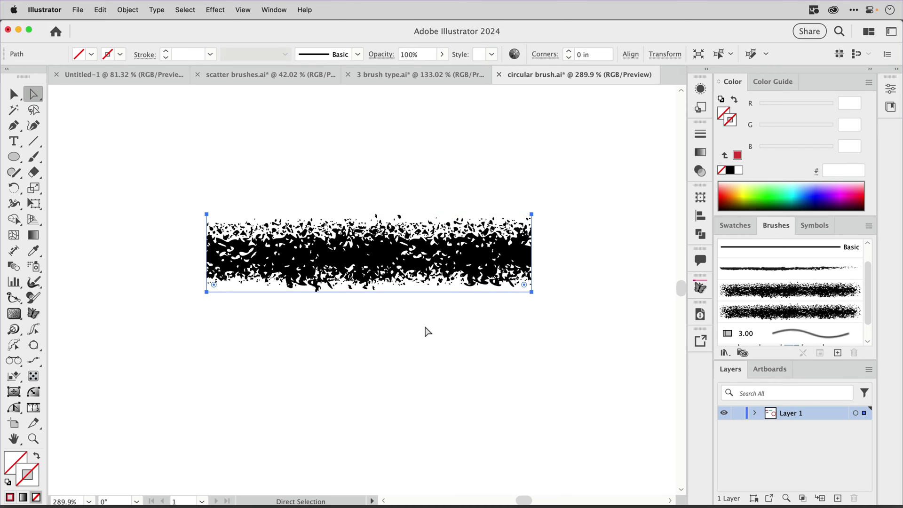
key(v)
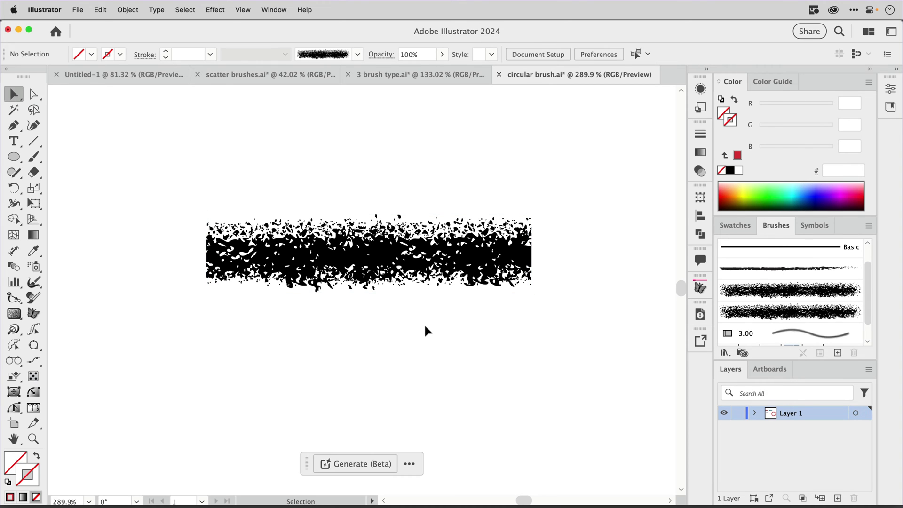
click(372, 273)
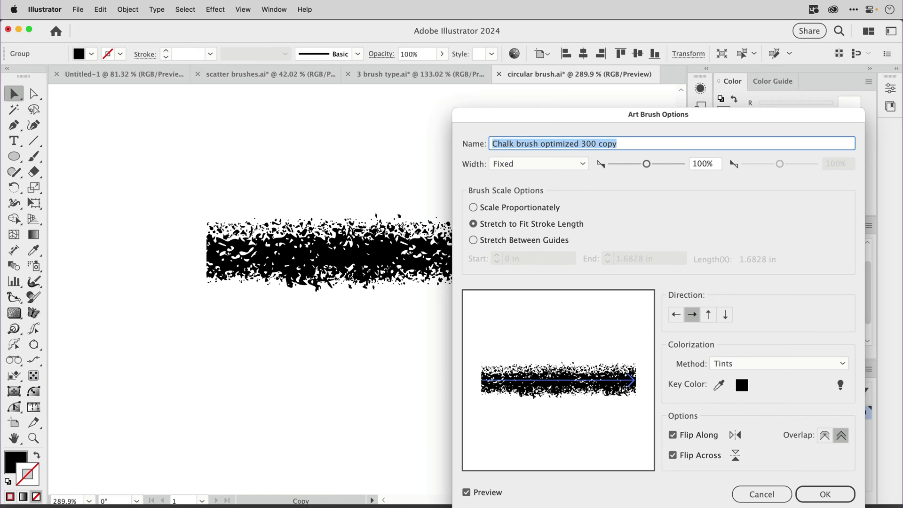
- Confirm the Art Brush Options for Chalk brush optimized 300 copy
key(Return)
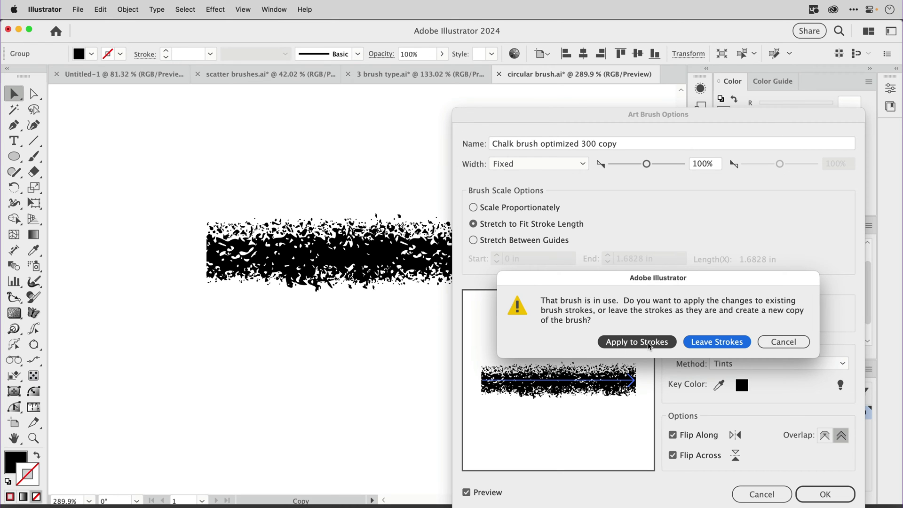
- Apply the redefined brush to existing strokes and view the red circle at 100%
click(649, 342)
click(560, 377)
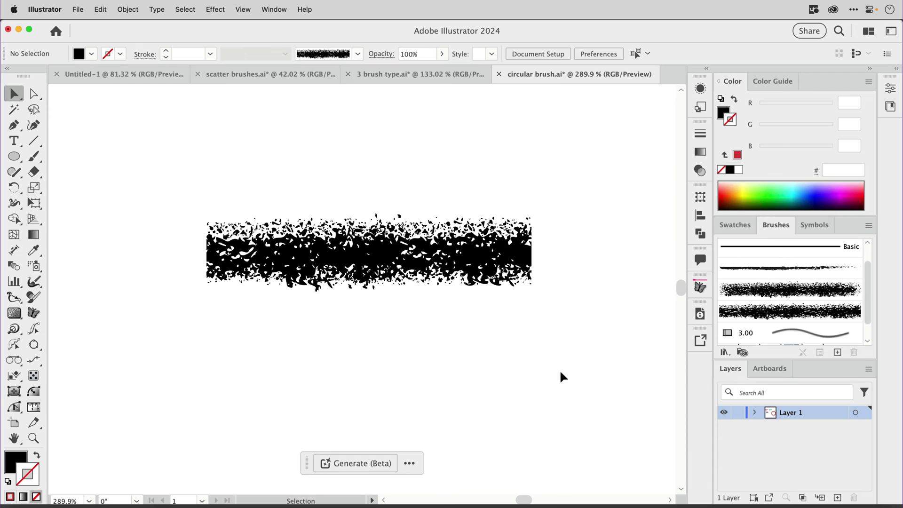
scroll(575, 352, down, 2)
scroll(575, 352, down, 3)
drag(613, 383, 262, 305)
scroll(414, 323, down, 3)
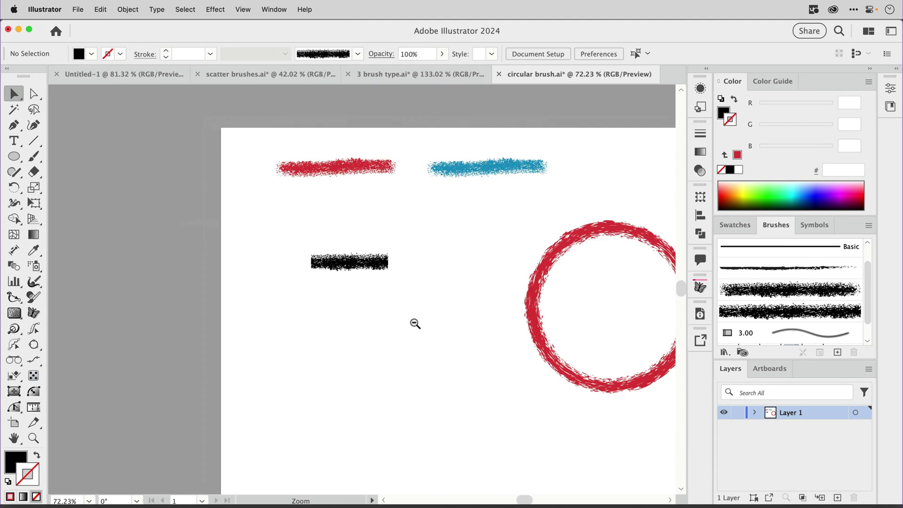
key(super+1)
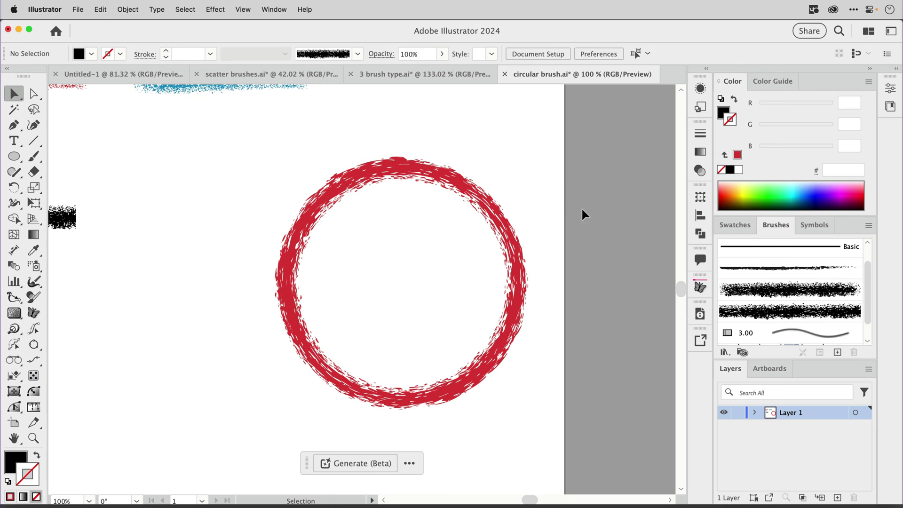
- Inspect the circle's updated chalk texture up close, then zoom out and center the whole circle
scroll(573, 241, up, 10)
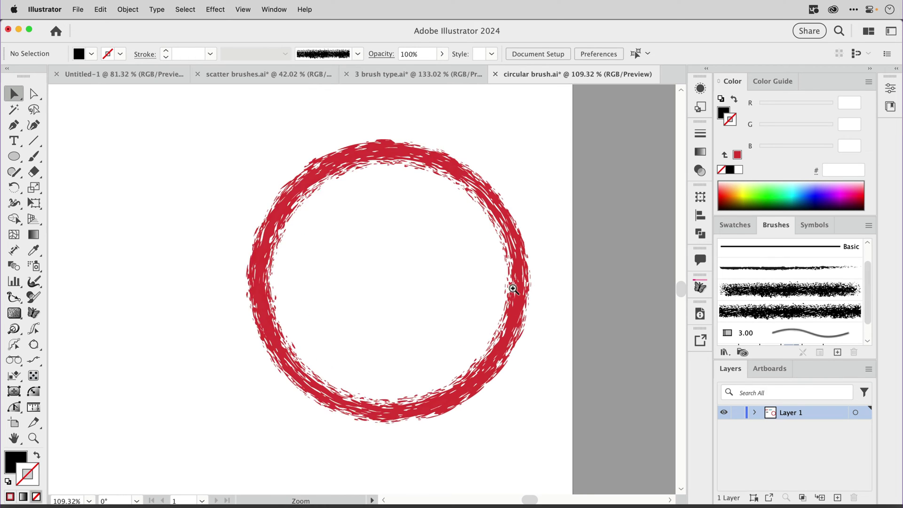
scroll(604, 261, right, 10)
scroll(604, 261, up, 6)
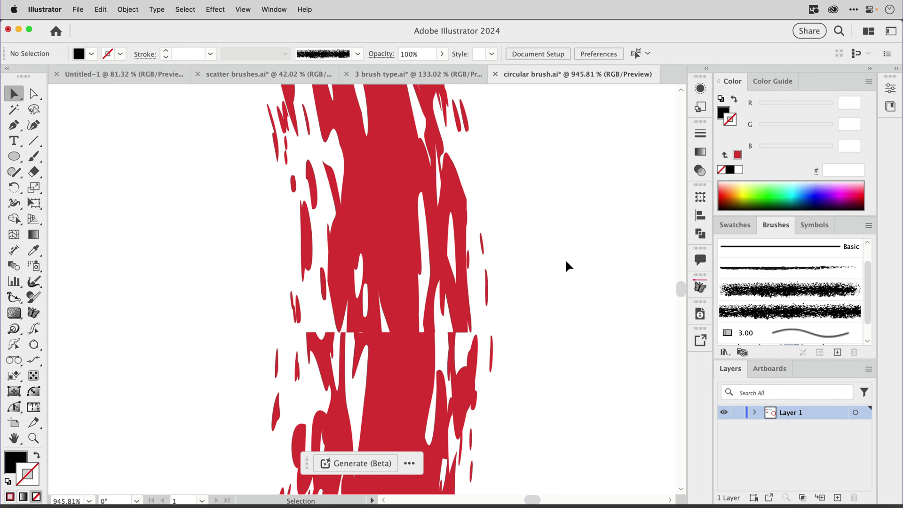
alt+super+click(491, 281)
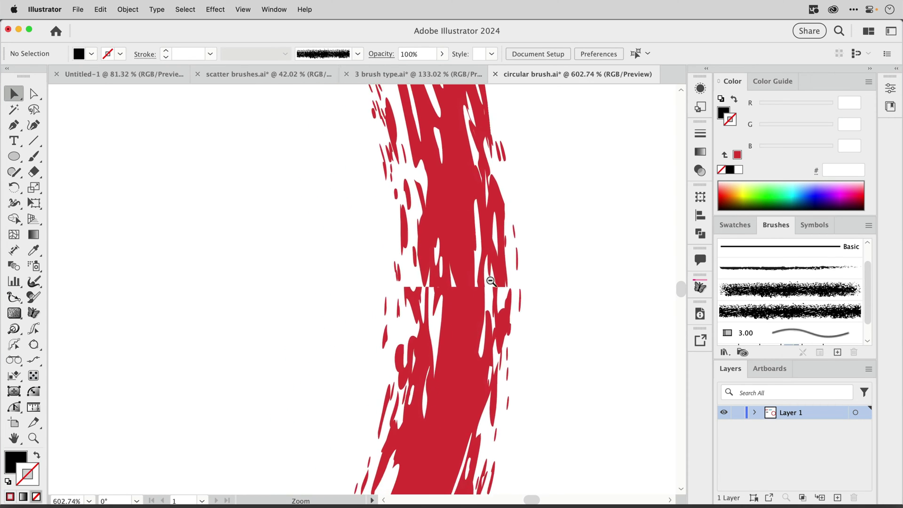
drag(490, 281, 248, 409)
scroll(483, 241, up, 1)
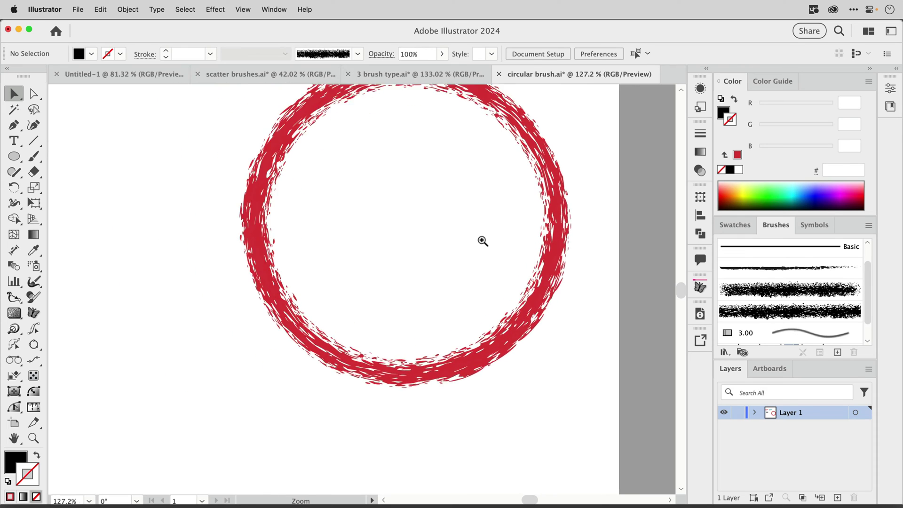
drag(483, 241, 648, 351)
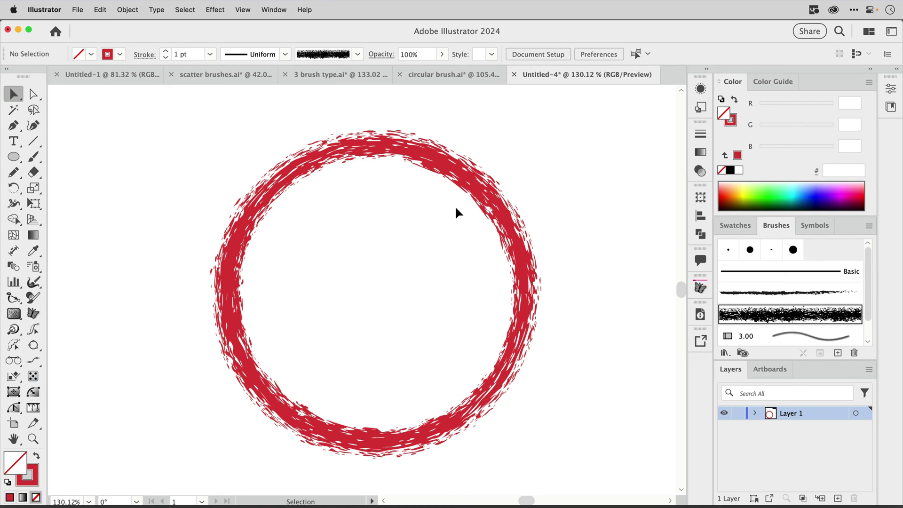
- Fill the chalk-stroked circle in Untitled-4 with red DD3A3A, then deselect it
click(739, 155)
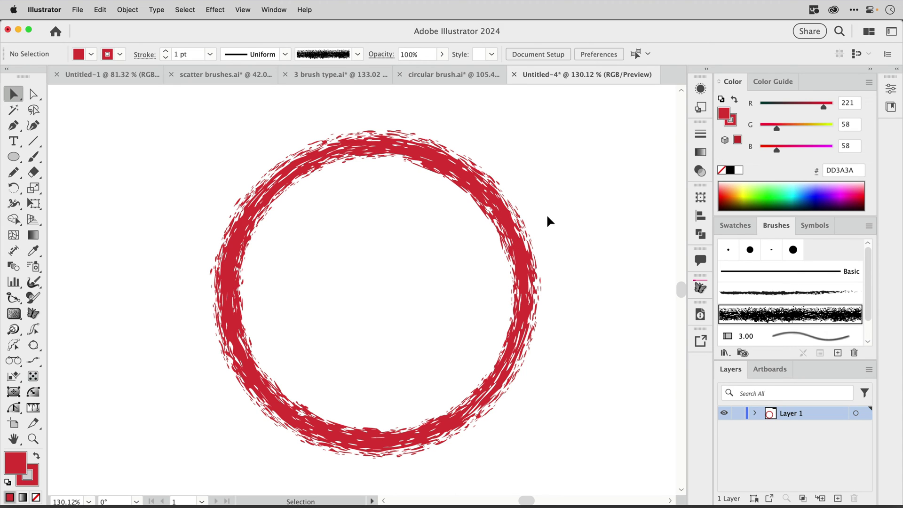
click(538, 263)
click(737, 151)
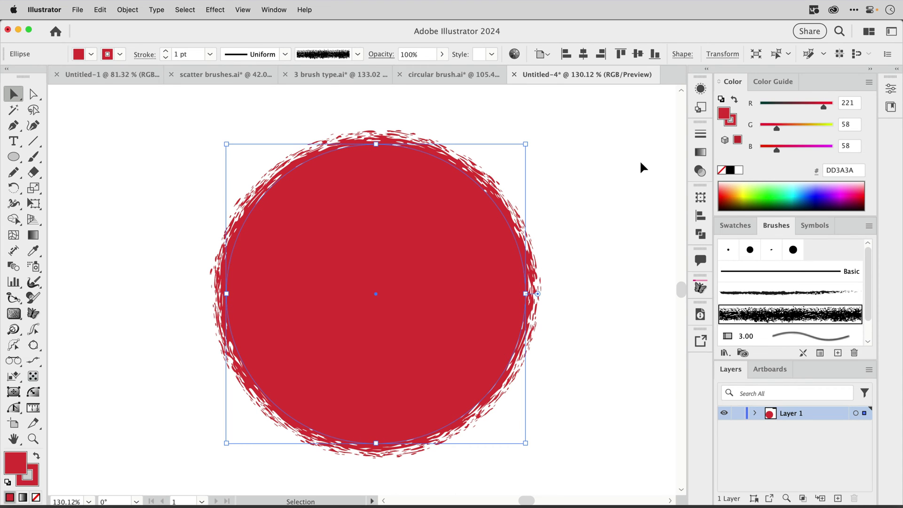
click(604, 339)
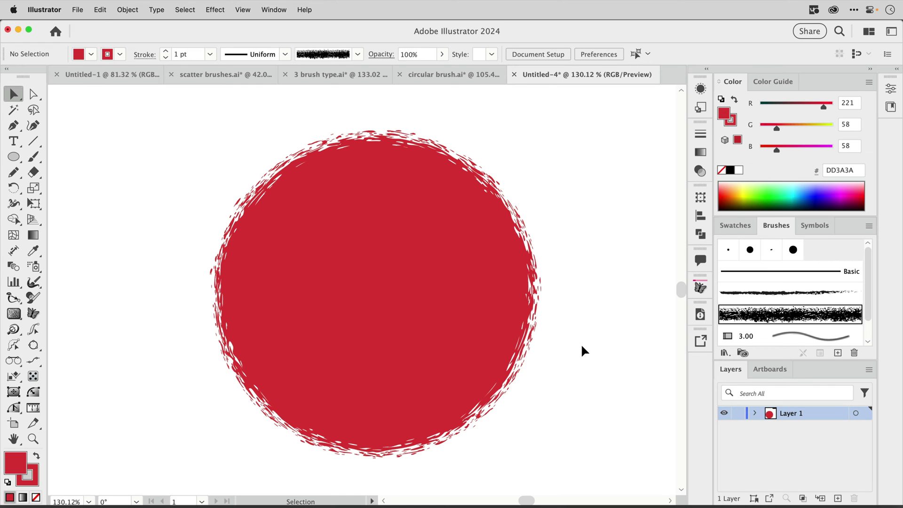
scroll(564, 351, right, 8)
- Place the chalk art brush's black artwork right of the red disc and select it
click(746, 317)
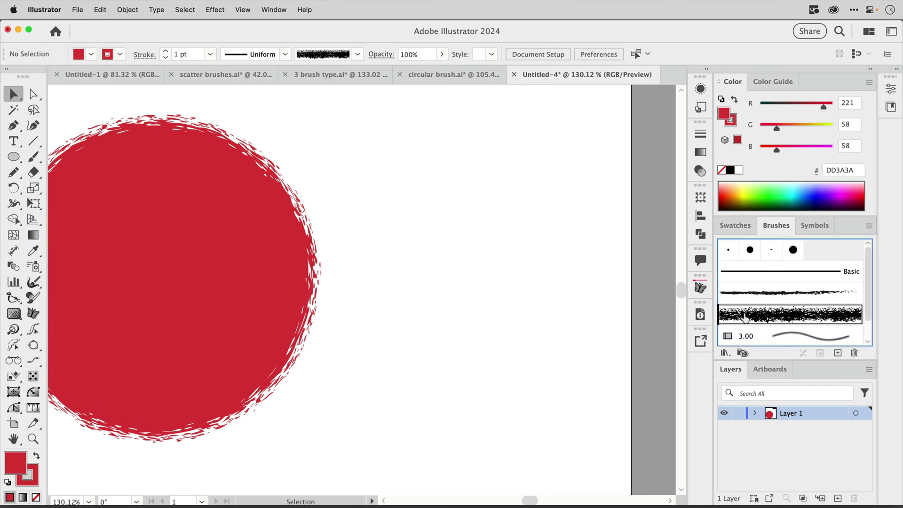
drag(746, 318, 477, 302)
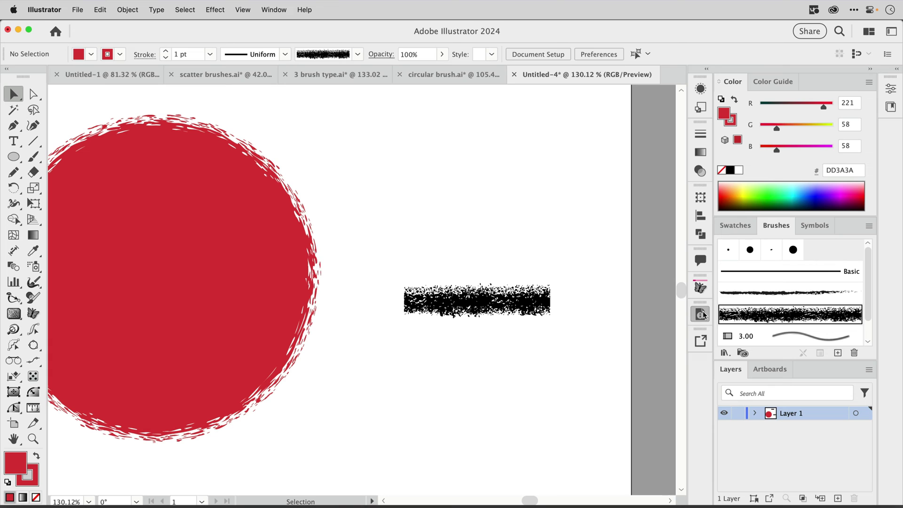
click(703, 314)
click(473, 301)
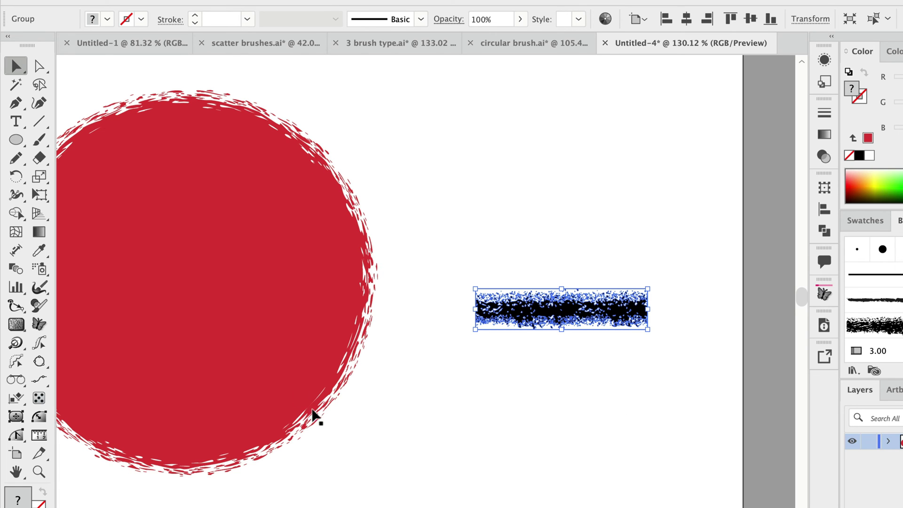
- Erase the top half of the chalk brush artwork with the Eraser tool
key(space)
drag(283, 360, 374, 356)
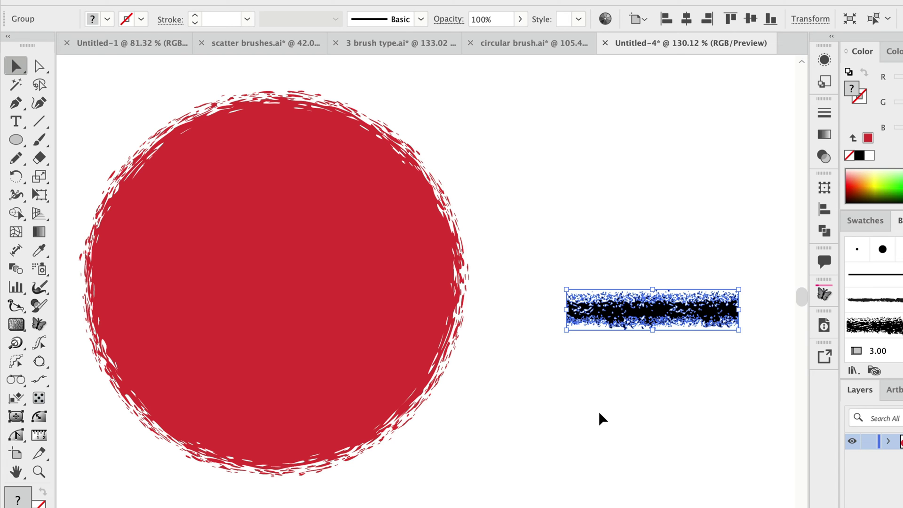
mouse_move(605, 387)
mouse_down()
mouse_move(705, 357)
mouse_move(485, 355)
mouse_up()
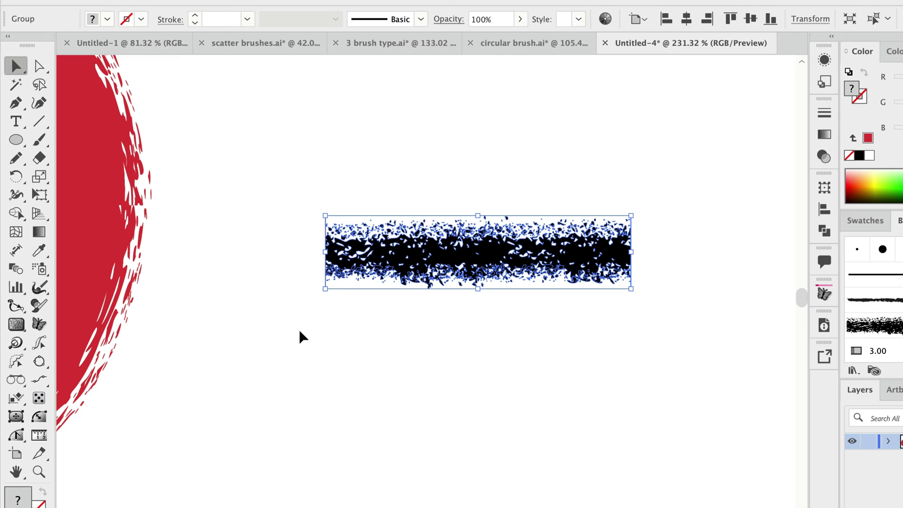
click(35, 153)
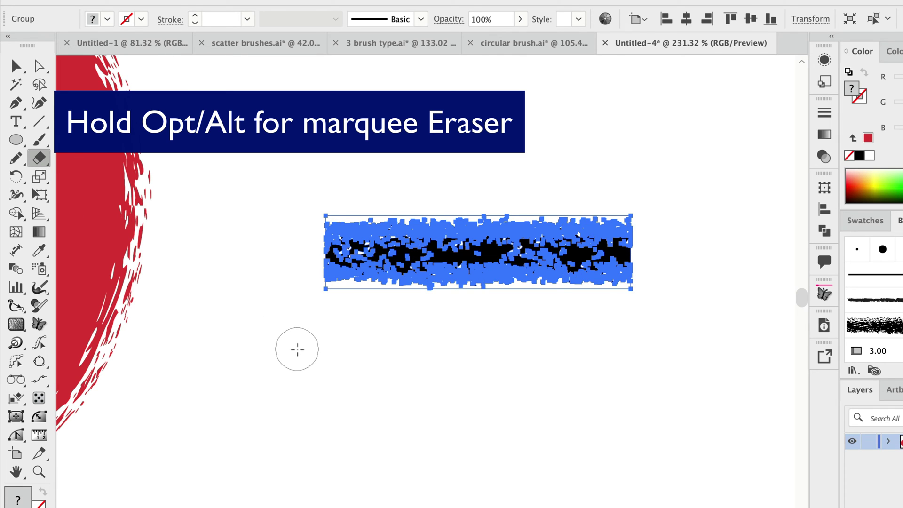
mouse_move(296, 350)
mouse_down()
mouse_move(644, 316)
mouse_move(687, 256)
mouse_up()
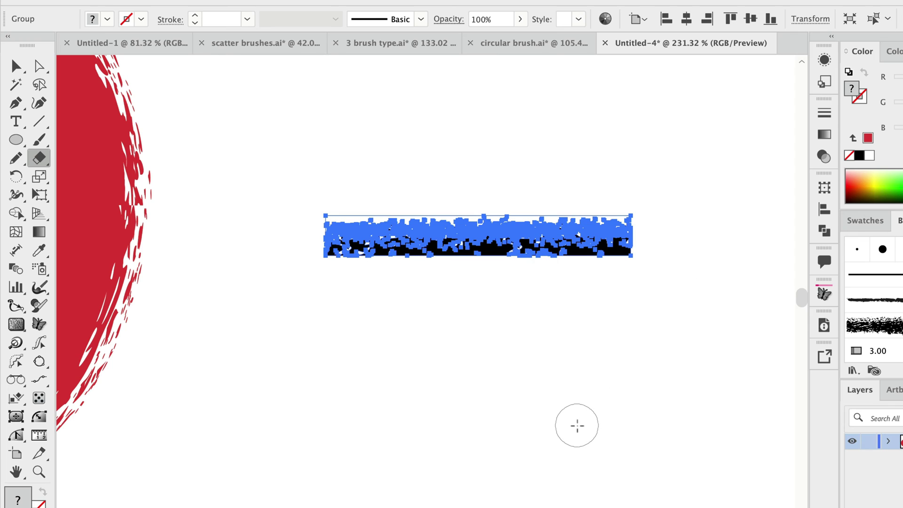
key(v)
click(559, 385)
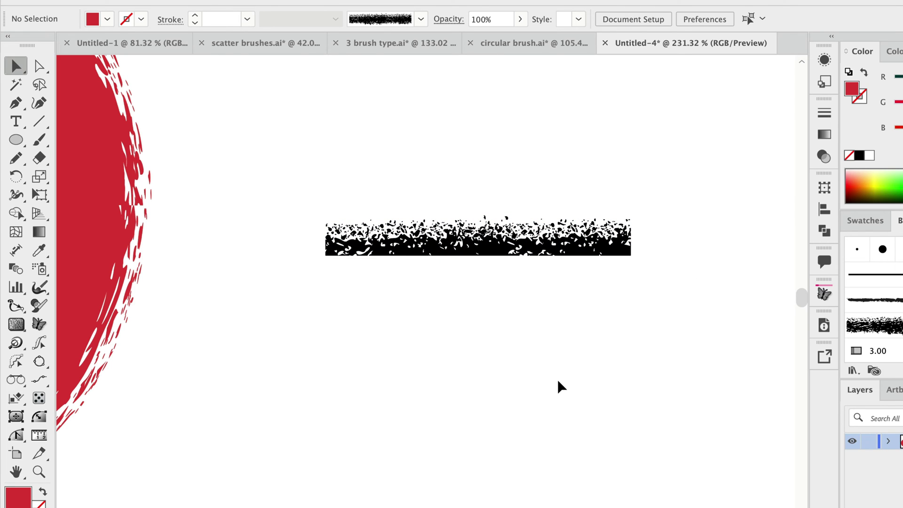
- Replace the chalk brush art with the erased artwork and apply it to existing strokes
click(513, 249)
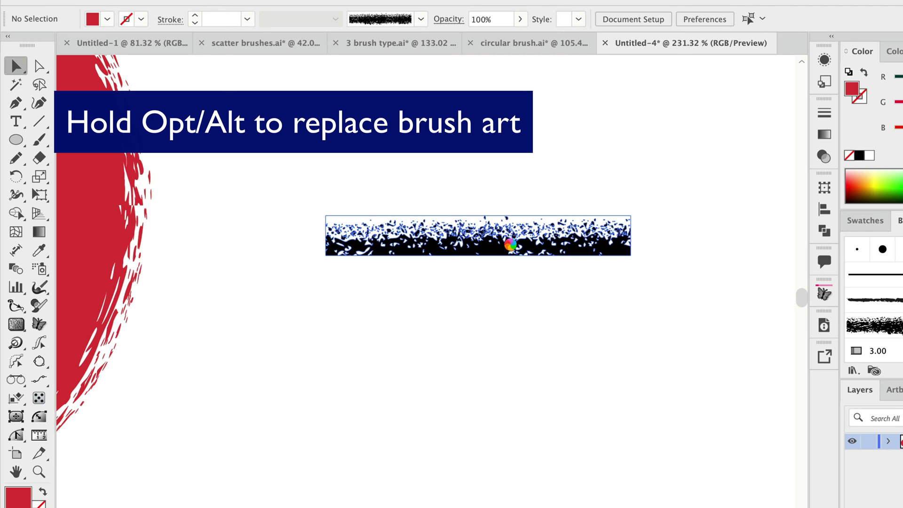
click(513, 247)
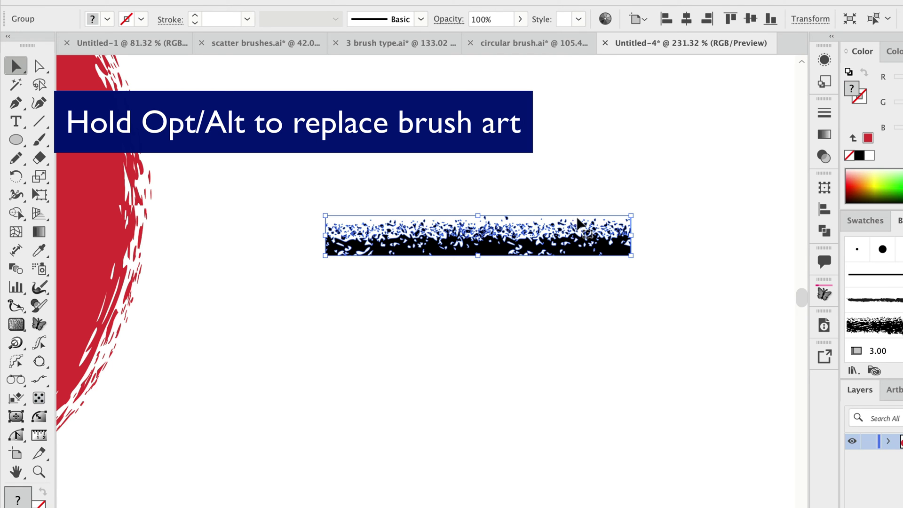
mouse_move(490, 249)
mouse_down()
mouse_move(741, 308)
mouse_move(894, 325)
mouse_up()
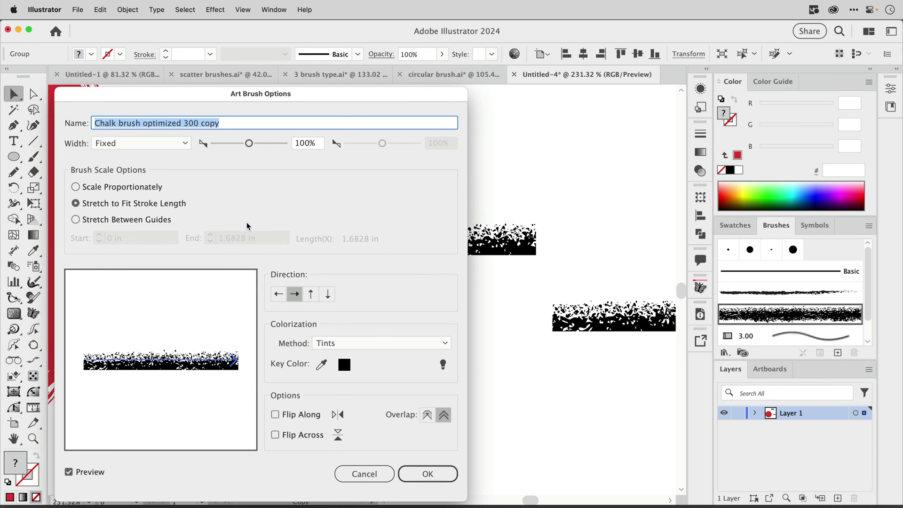
click(426, 473)
click(227, 324)
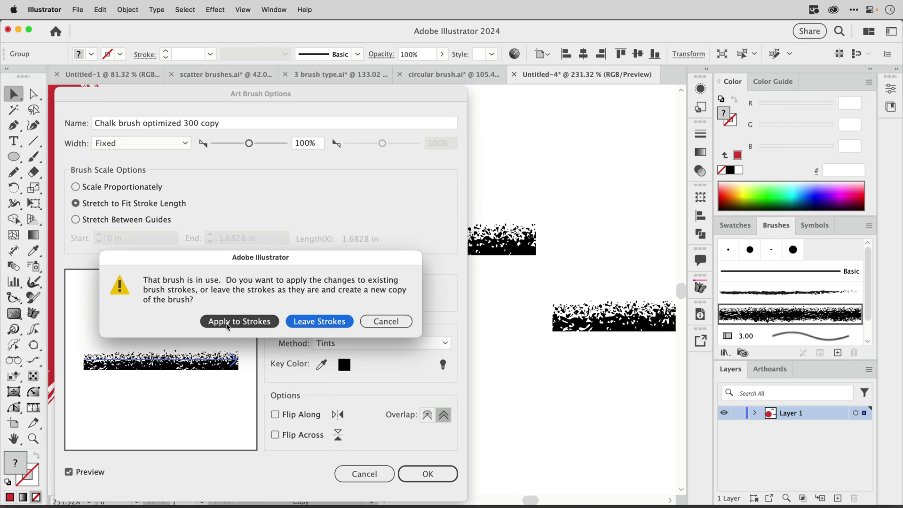
click(514, 376)
drag(182, 287, 547, 320)
alt+super+click(363, 347)
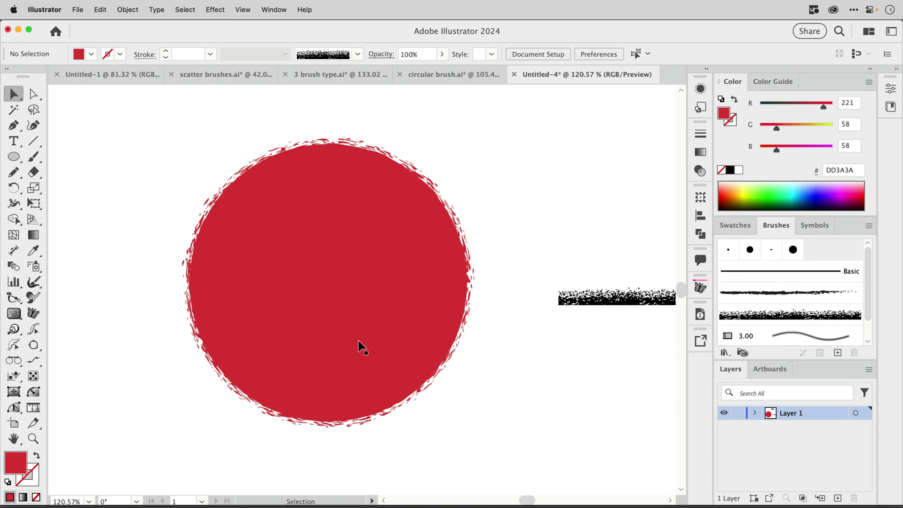
- Shrink the chalk-edged circle slightly and move it toward the canvas centre
click(363, 348)
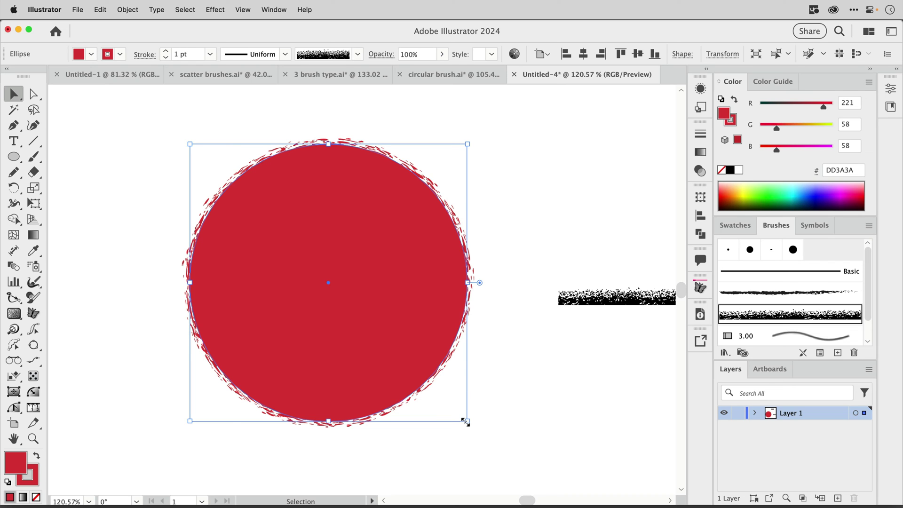
drag(465, 423, 341, 312)
drag(298, 234, 389, 292)
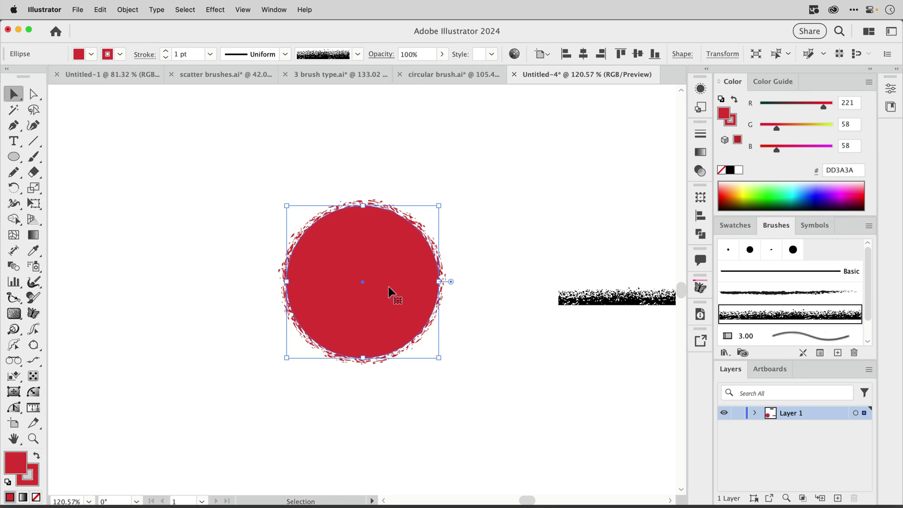
scroll(510, 375, up, 5)
drag(473, 303, 585, 373)
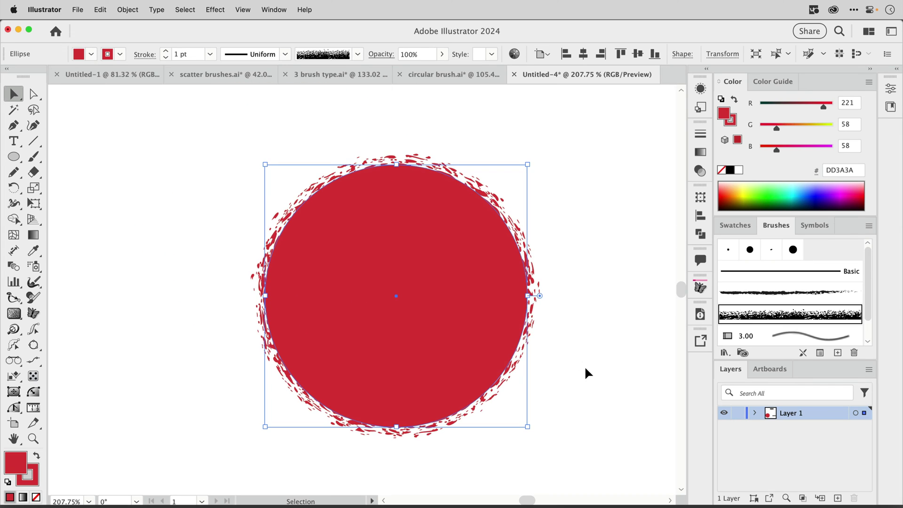
click(584, 367)
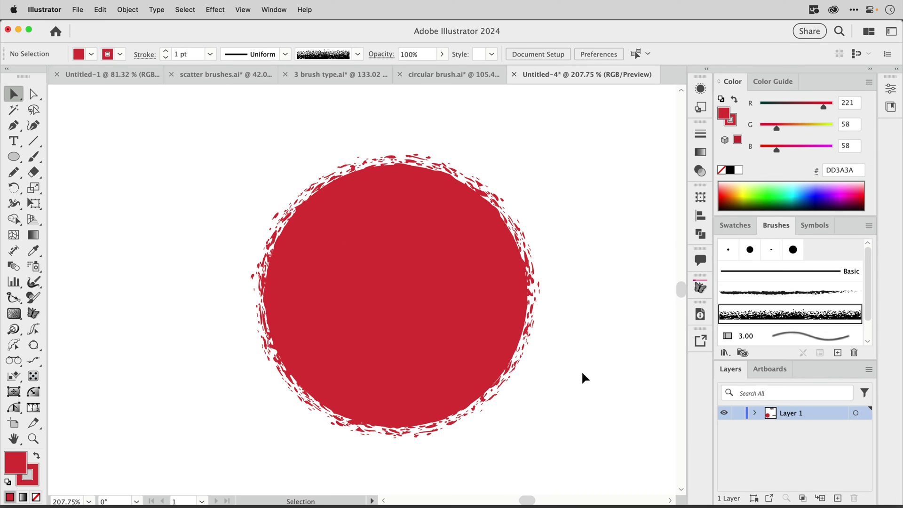
- Fill the chalk-edged circle with black inside its red edge
click(537, 297)
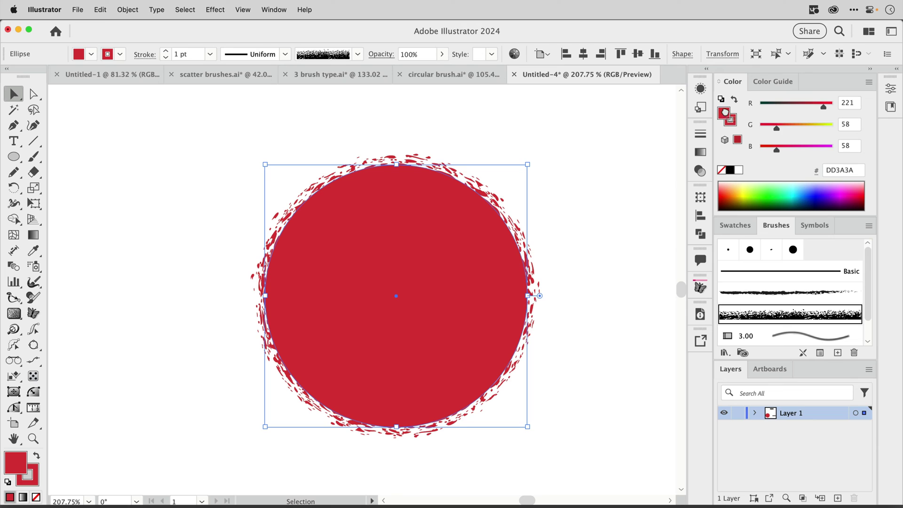
click(731, 170)
click(661, 295)
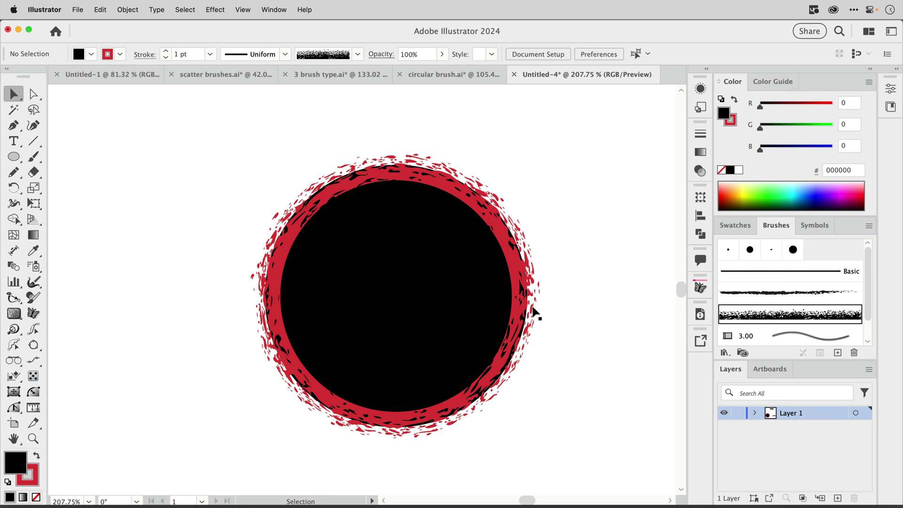
- Move the chalk brush artwork up to the upper right of the circle
mouse_move(602, 328)
mouse_down()
mouse_move(535, 312)
mouse_move(402, 309)
mouse_move(409, 305)
mouse_up()
drag(589, 301, 433, 140)
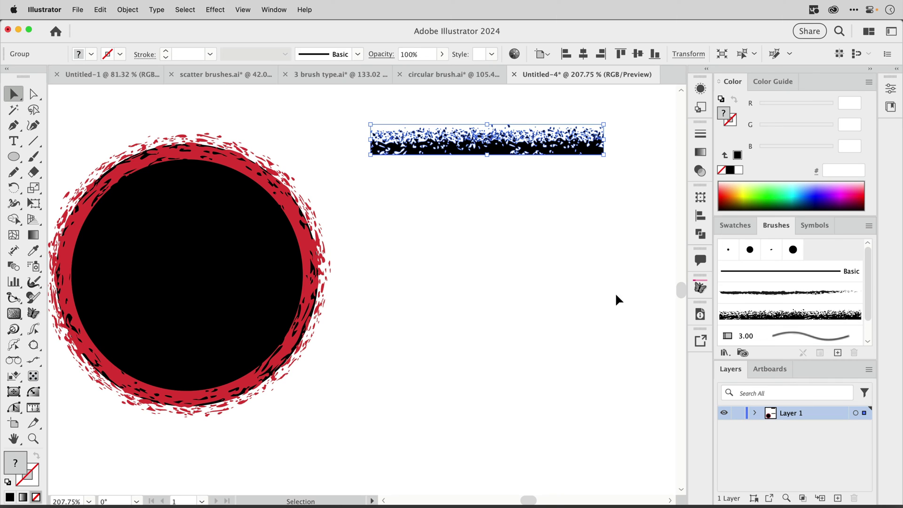
- Delete the old brush artwork and place a fresh copy of the Chalk brush artwork
key(Delete)
mouse_move(756, 319)
mouse_down()
mouse_move(466, 277)
mouse_move(463, 250)
mouse_up()
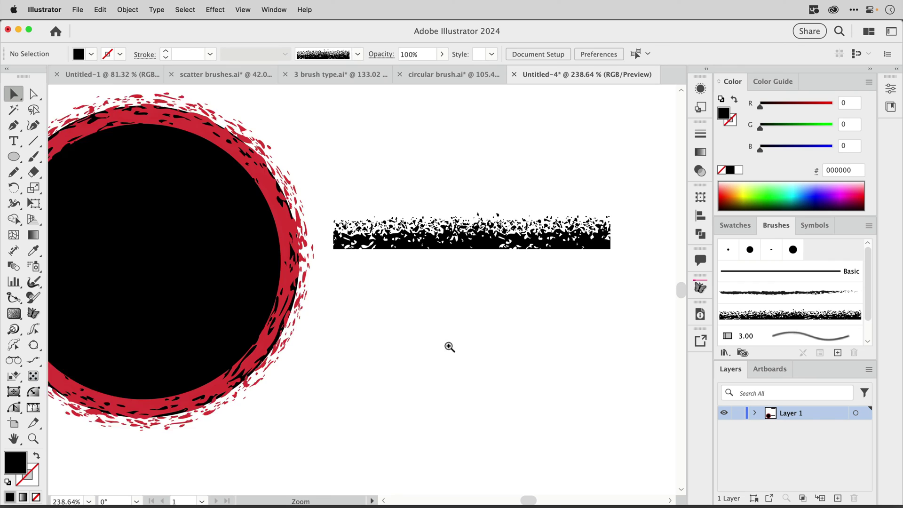
mouse_move(450, 346)
mouse_down()
mouse_move(502, 280)
mouse_move(459, 369)
mouse_move(422, 328)
mouse_move(442, 342)
mouse_up()
click(287, 238)
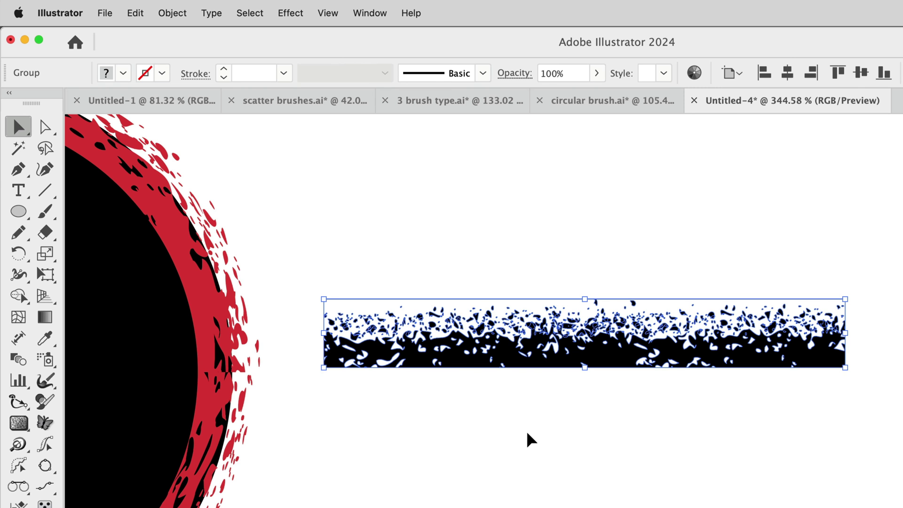
- Select the anchor points along the texture's top edge with Direct Selection
key(a)
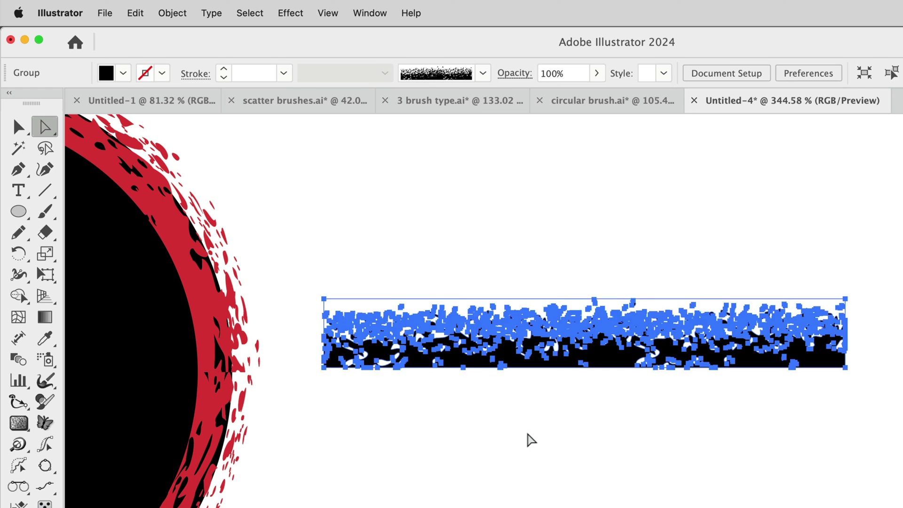
click(390, 324)
drag(455, 269, 469, 307)
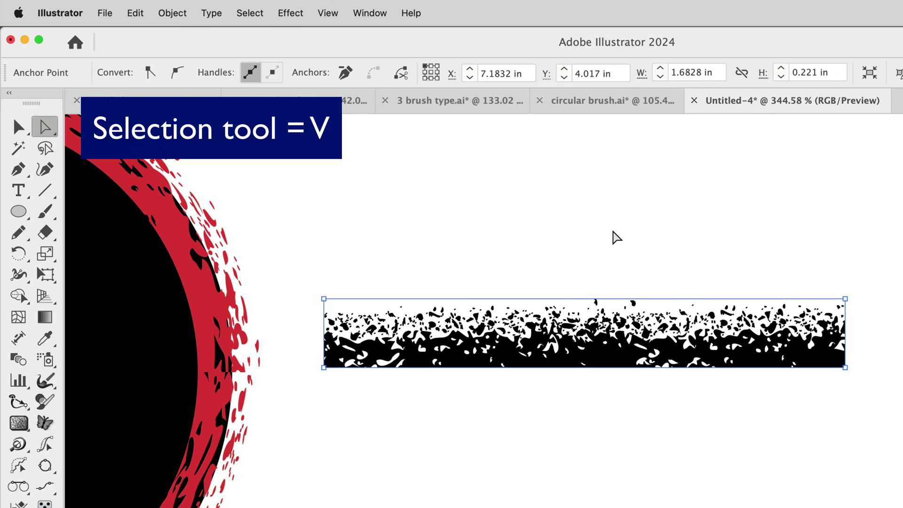
- Stretch the invisible bounding rectangle below the texture, about 0.4036 in tall, and reselect the group
key(v)
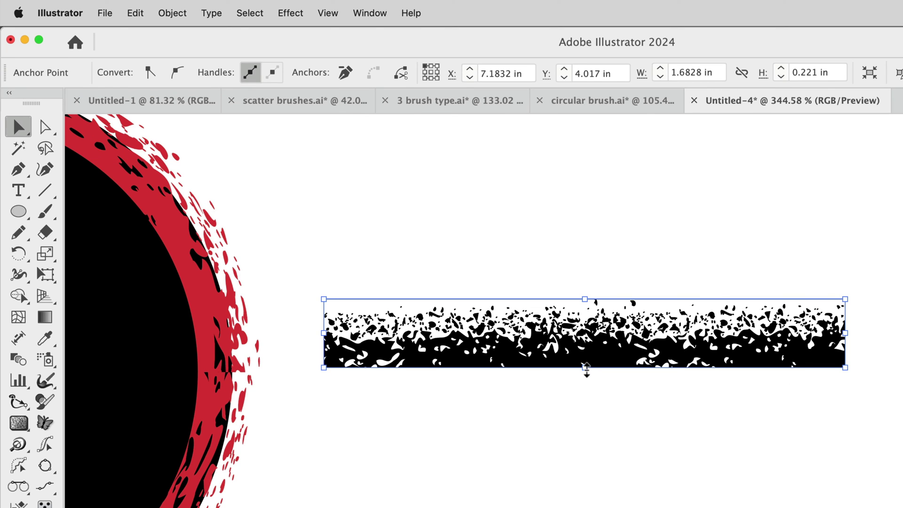
drag(586, 371, 587, 424)
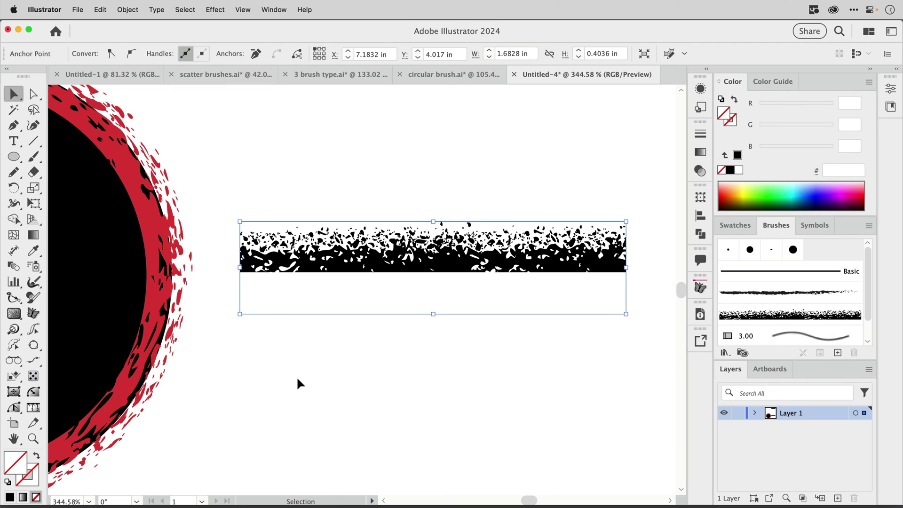
click(353, 328)
click(405, 264)
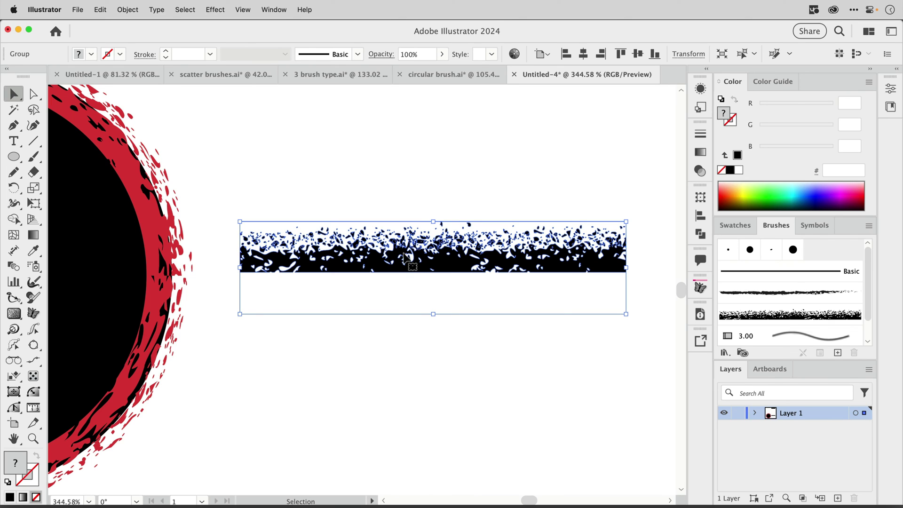
- Redefine the chalk brush with the taller artwork and apply it to existing strokes
mouse_move(400, 264)
mouse_down()
mouse_move(565, 283)
mouse_move(766, 323)
mouse_up()
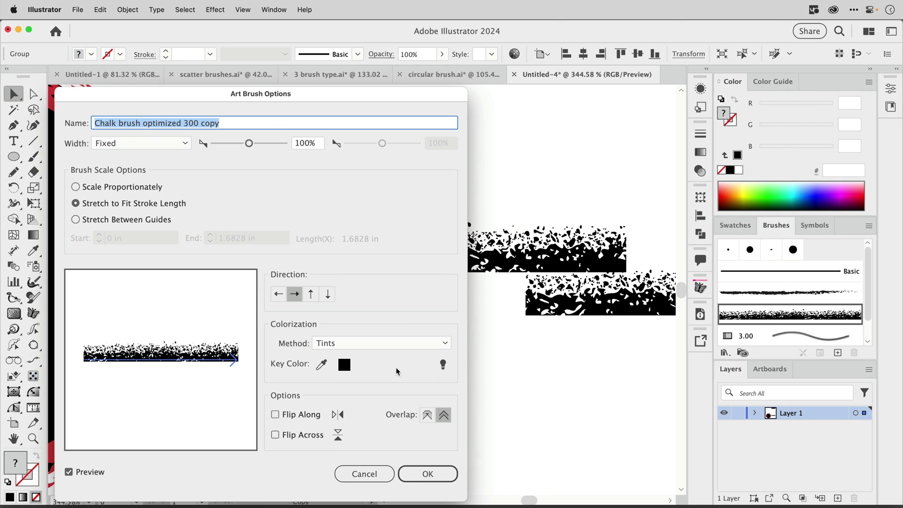
click(412, 472)
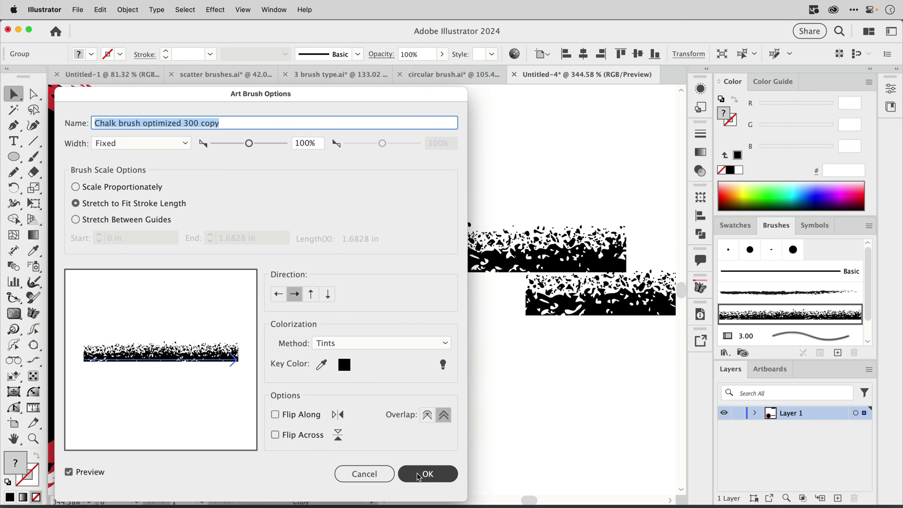
click(254, 324)
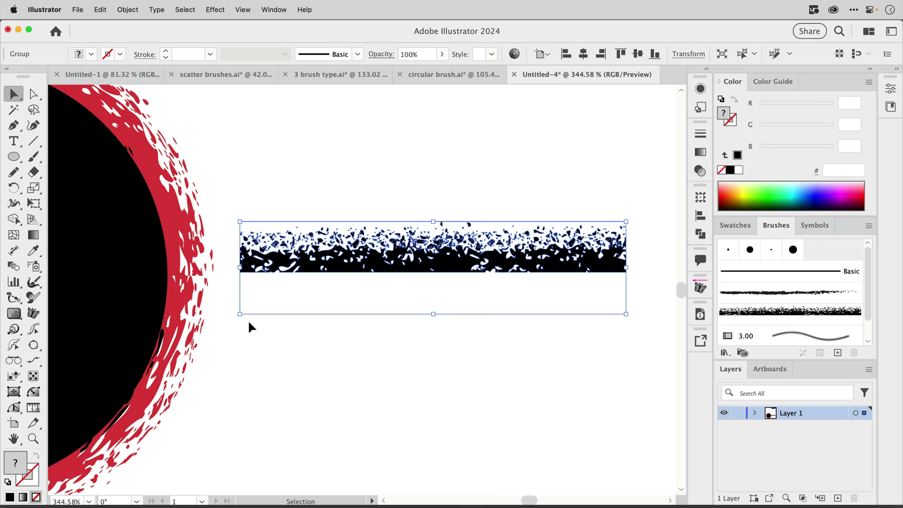
- Fill the circle solid red DD3A3A to match its stroke
scroll(365, 317, down, 5)
scroll(276, 359, left, 5)
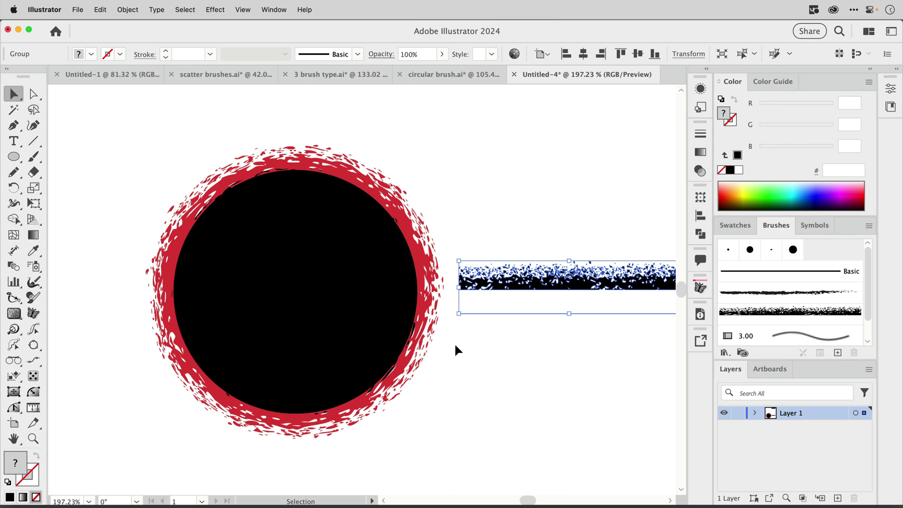
click(323, 318)
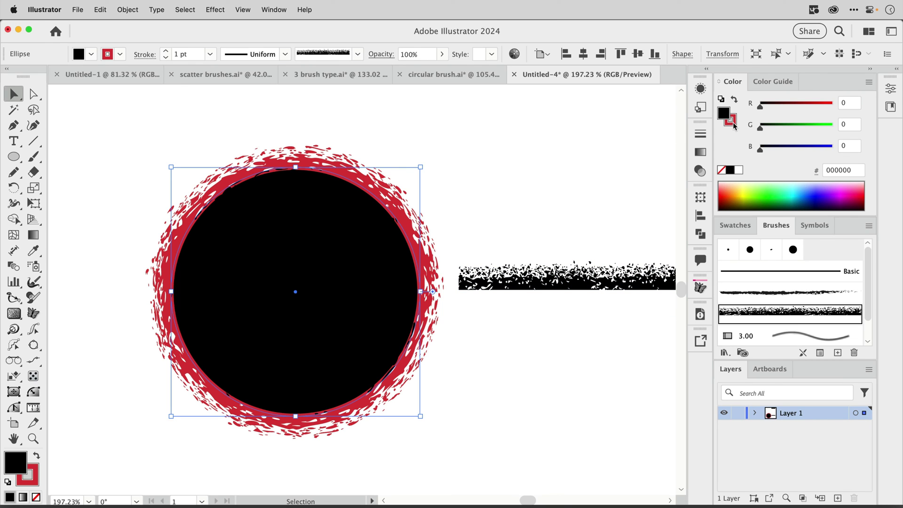
drag(730, 120, 724, 112)
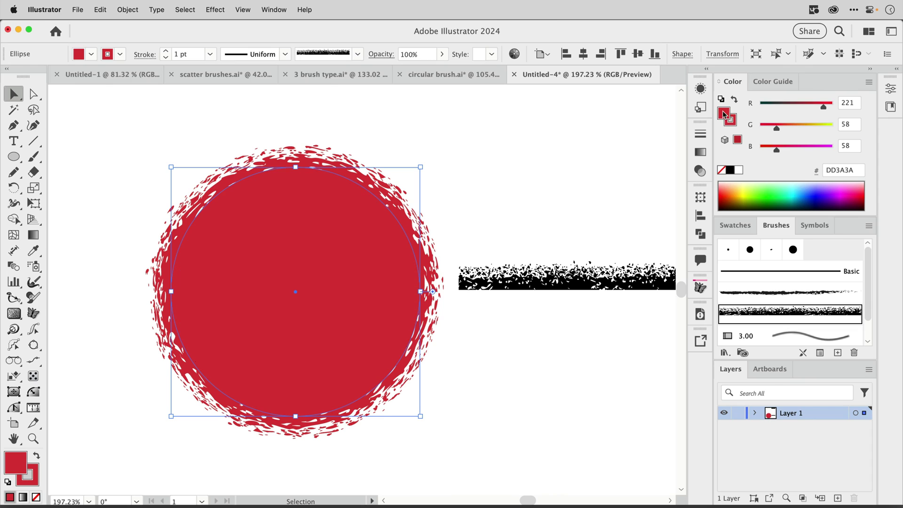
click(541, 145)
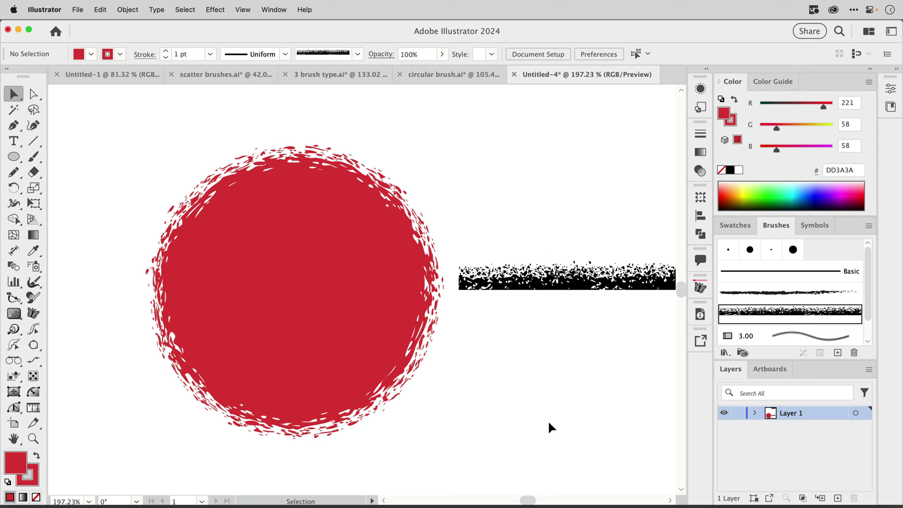